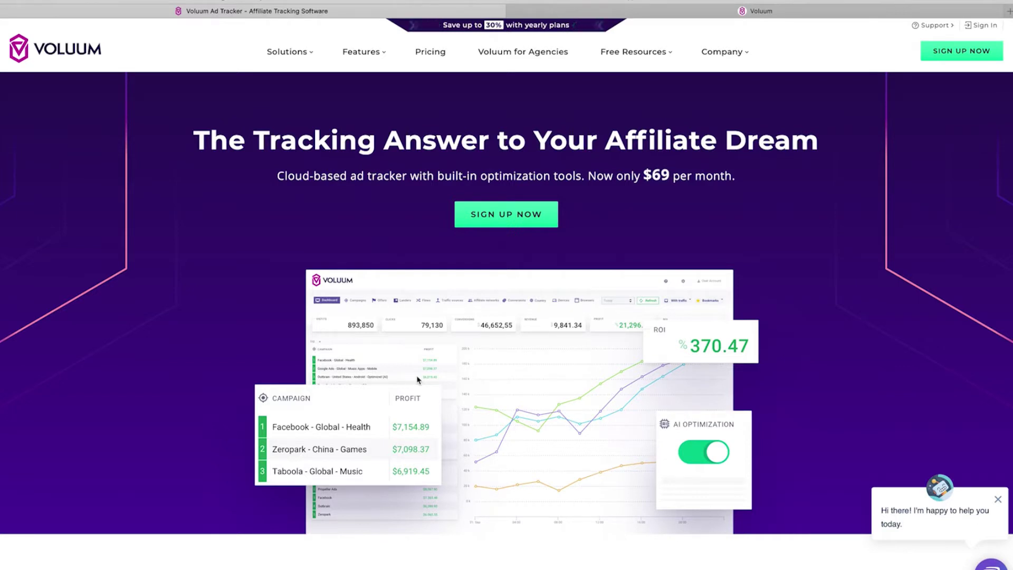
# Step: Open Voluum's Anti-Fraud Kit feature page from the Features menu and scroll through it
pyautogui.moveTo(364, 56)
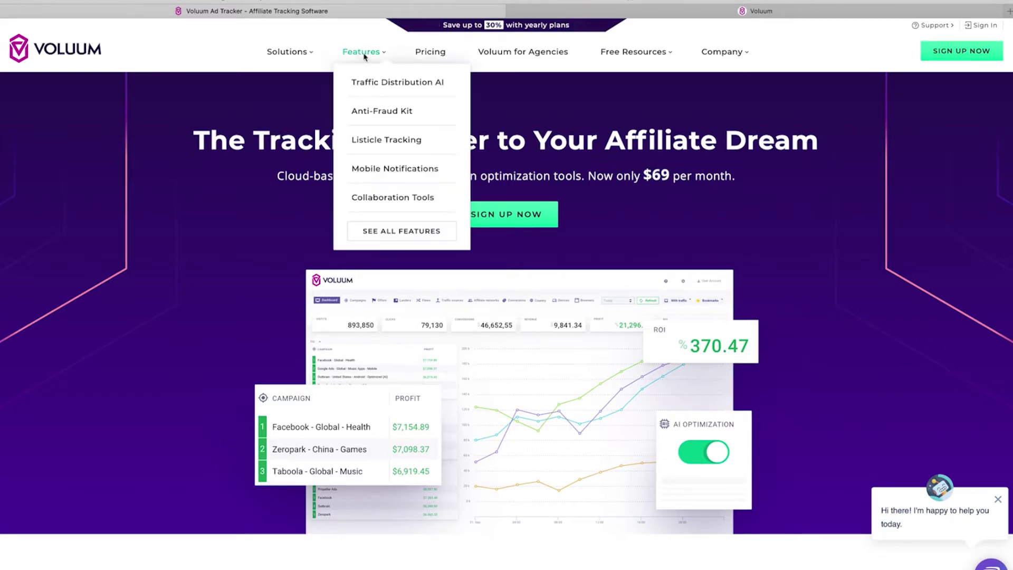
pyautogui.click(382, 111)
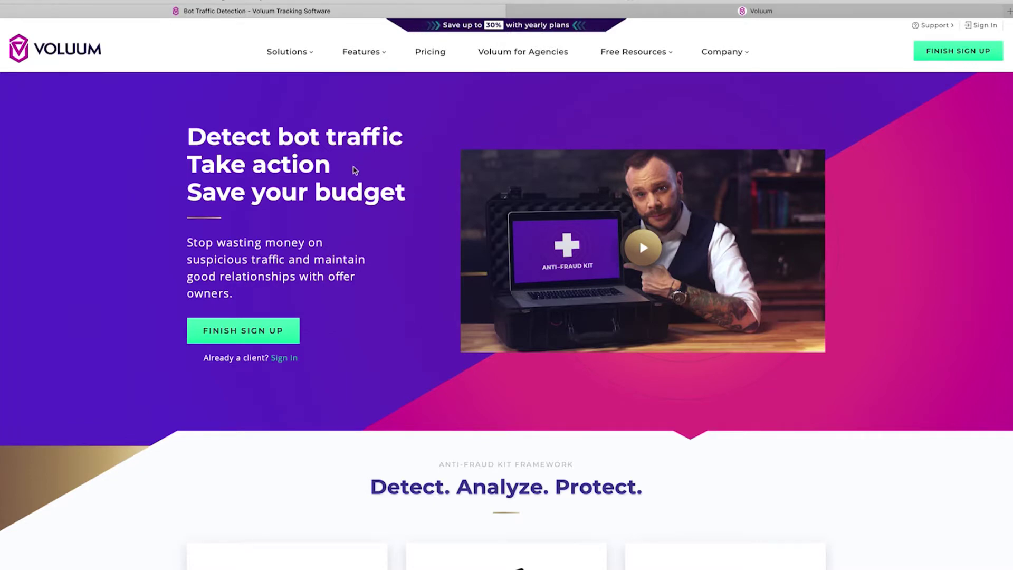
pyautogui.scroll(-6, 389, 182)
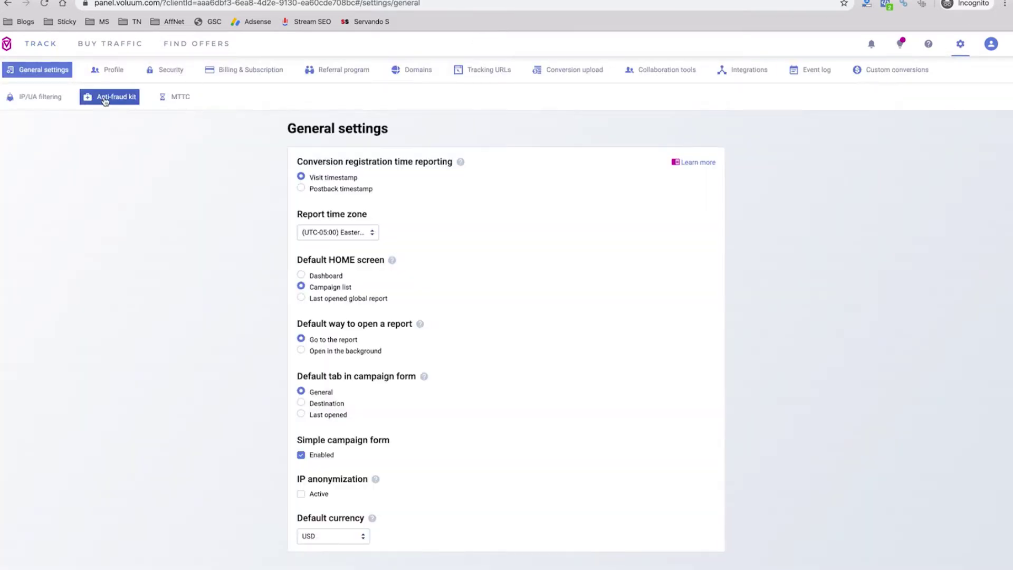
# Step: Copy the honeypot anti-fraud script for the keyond-layears.com lander domain
pyautogui.click(119, 102)
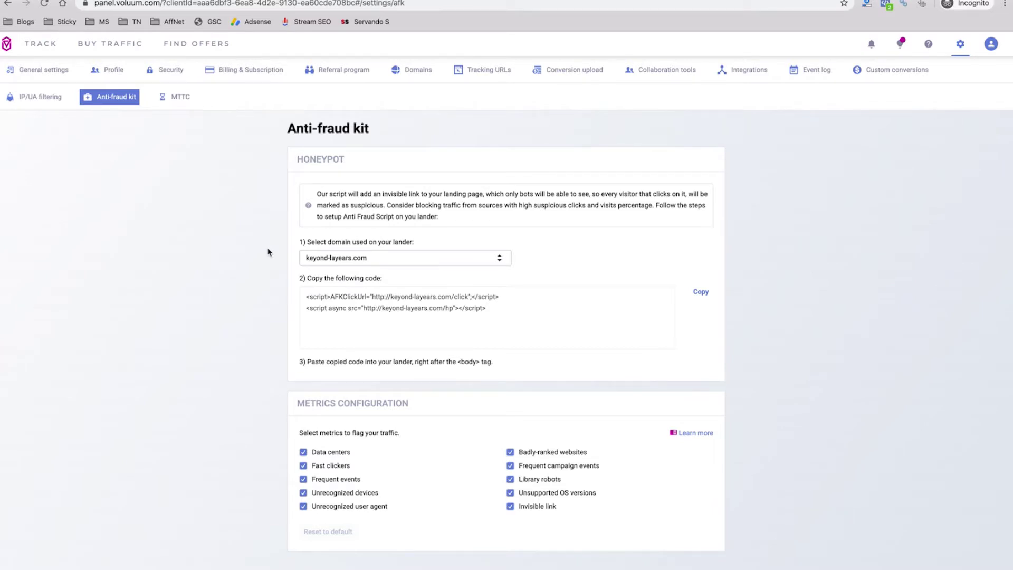
pyautogui.click(398, 258)
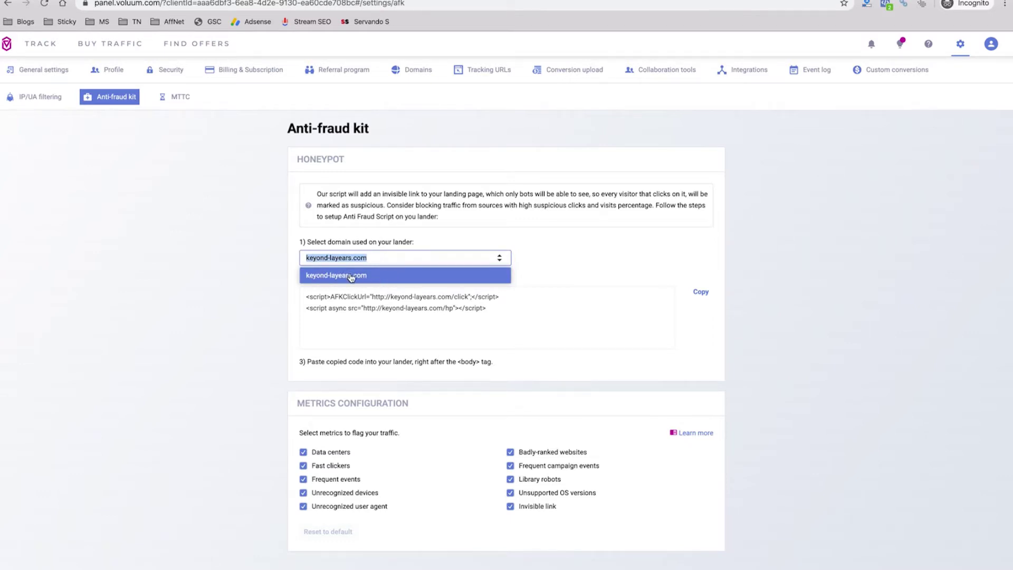
pyautogui.click(351, 275)
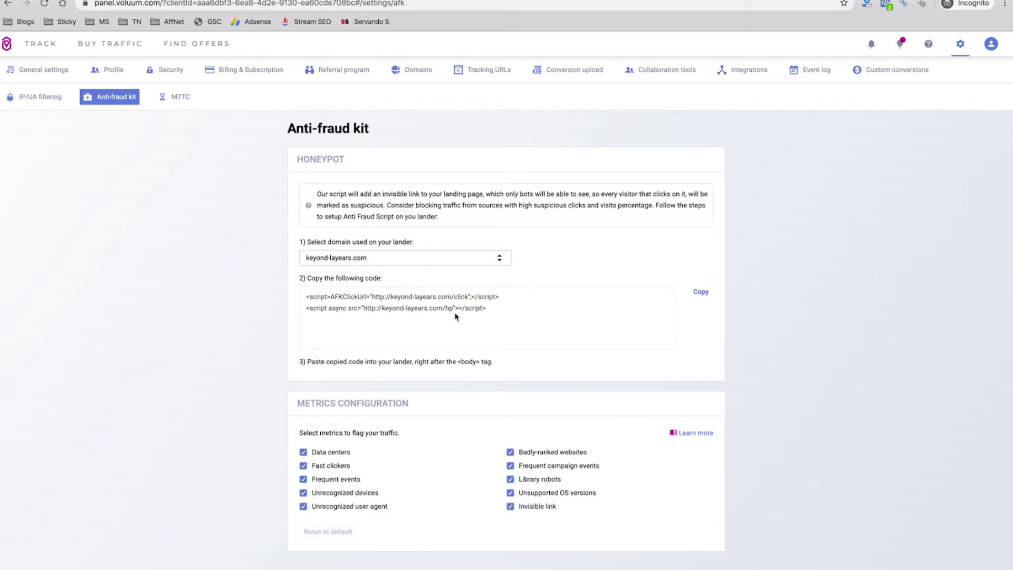
pyautogui.moveTo(494, 312); pyautogui.dragTo(294, 297)
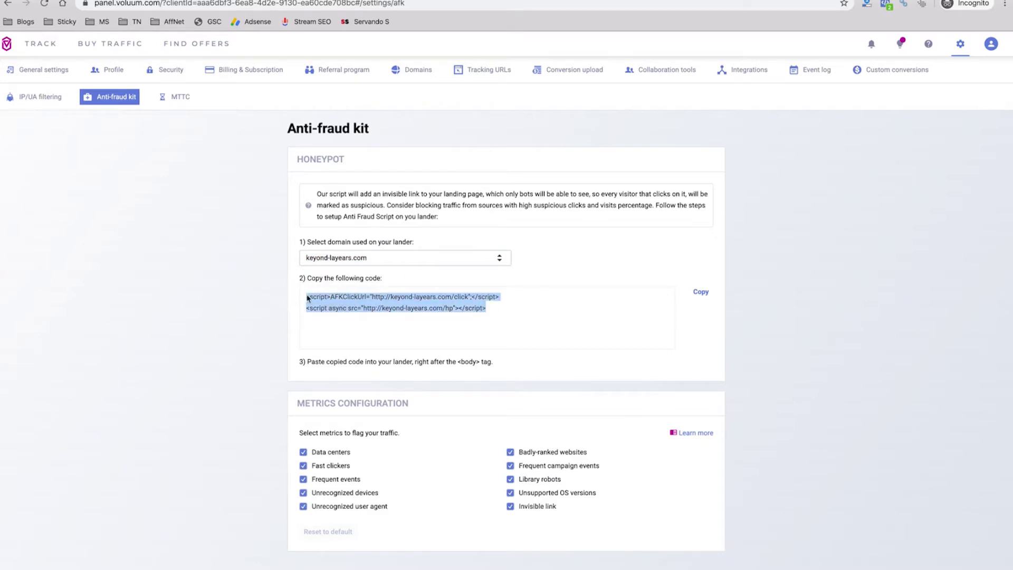
pyautogui.click(704, 294)
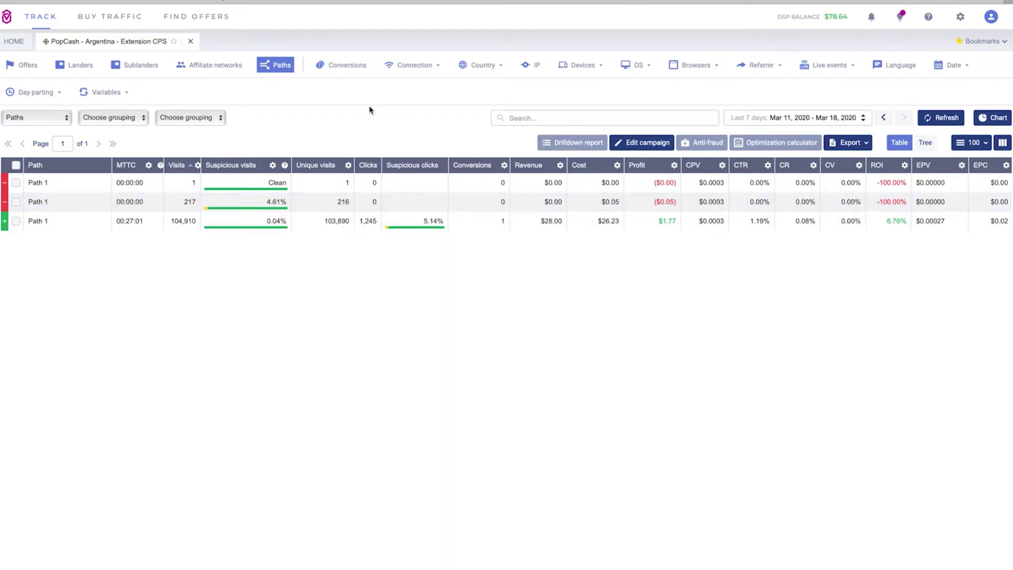
pyautogui.click(185, 227)
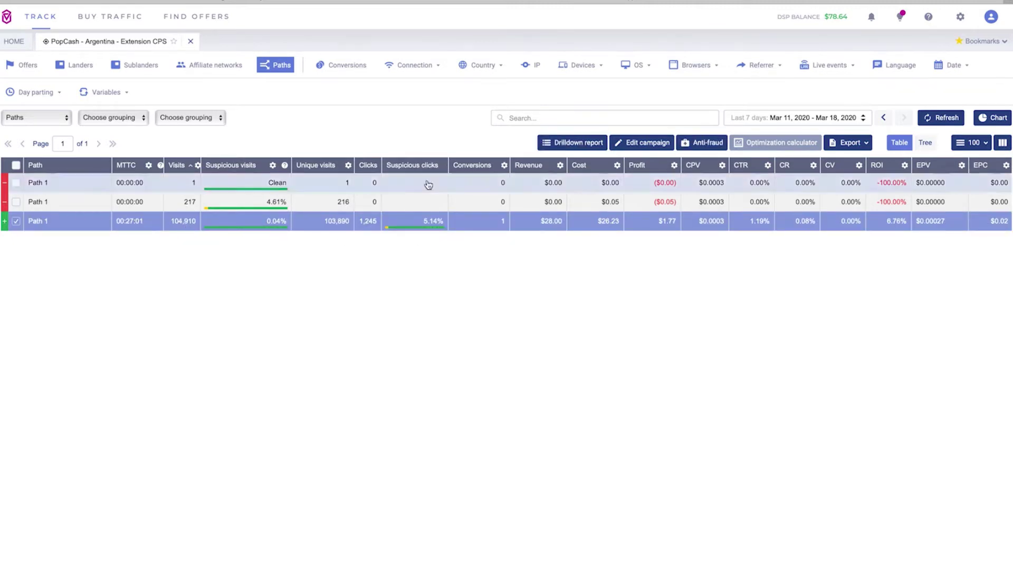
pyautogui.click(701, 143)
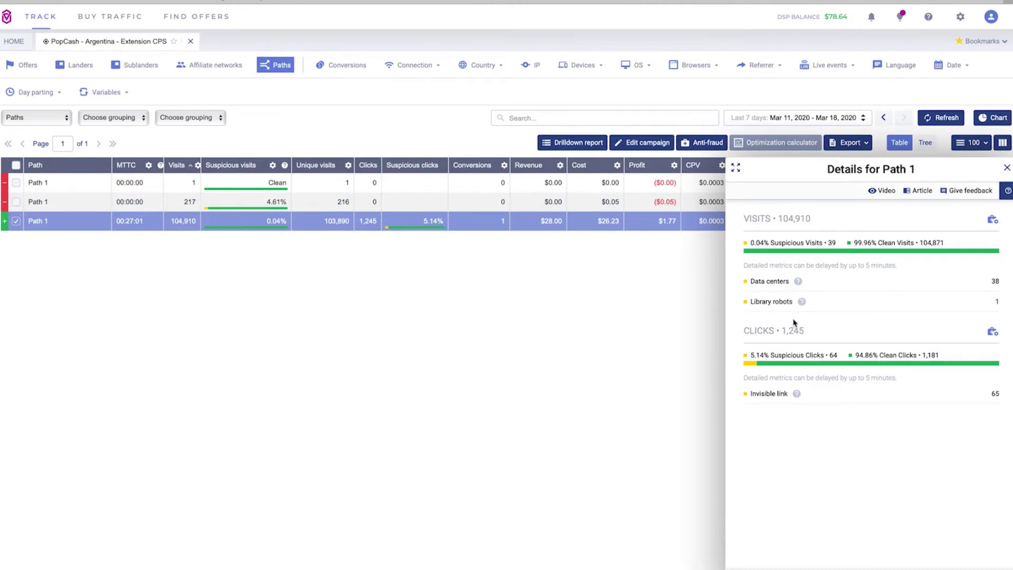
pyautogui.moveTo(804, 399)
pyautogui.click(1007, 168)
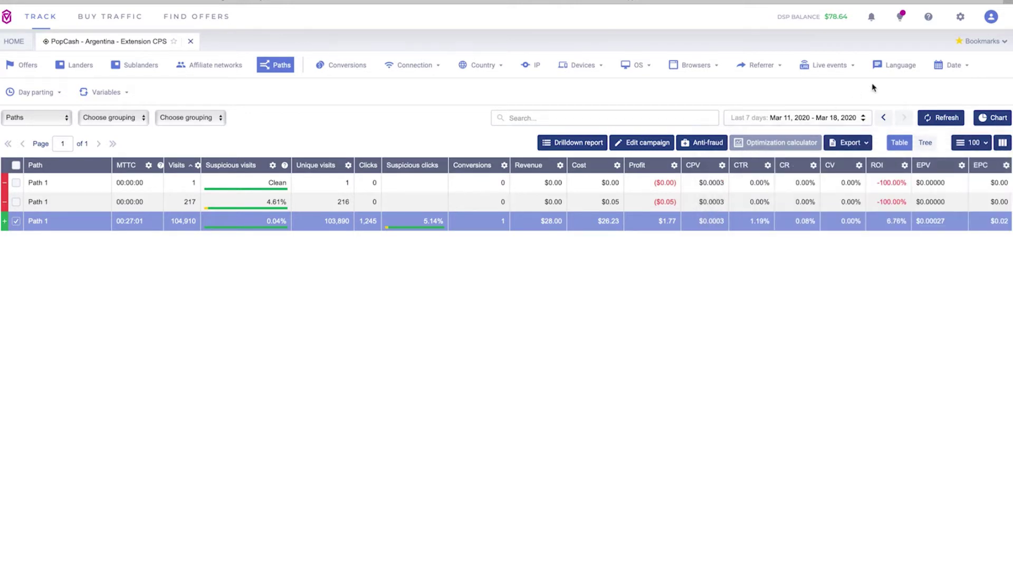
pyautogui.click(968, 66)
# Step: Group the campaign report by day, 2020-03-11 to 2020-03-17, then bring up the Variables list
pyautogui.click(958, 82)
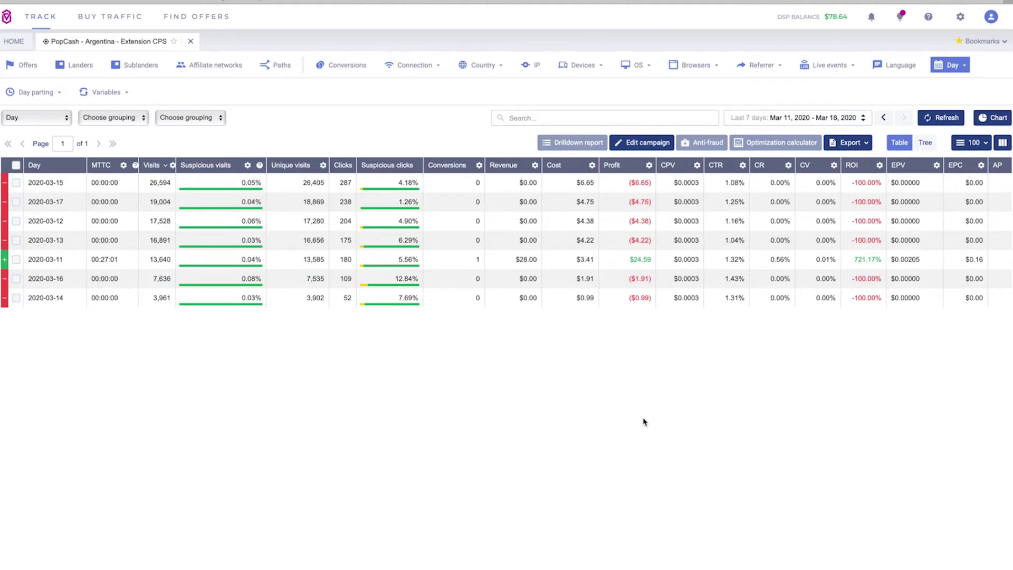
pyautogui.click(109, 93)
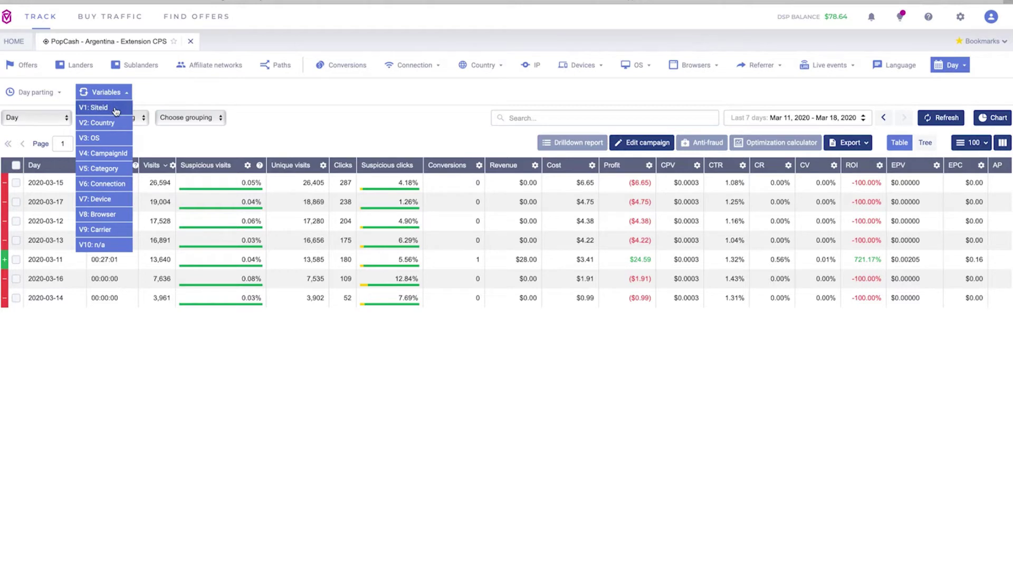
# Step: Group the report by V1: Siteid and sort by suspicious clicks, highest first
pyautogui.click(115, 109)
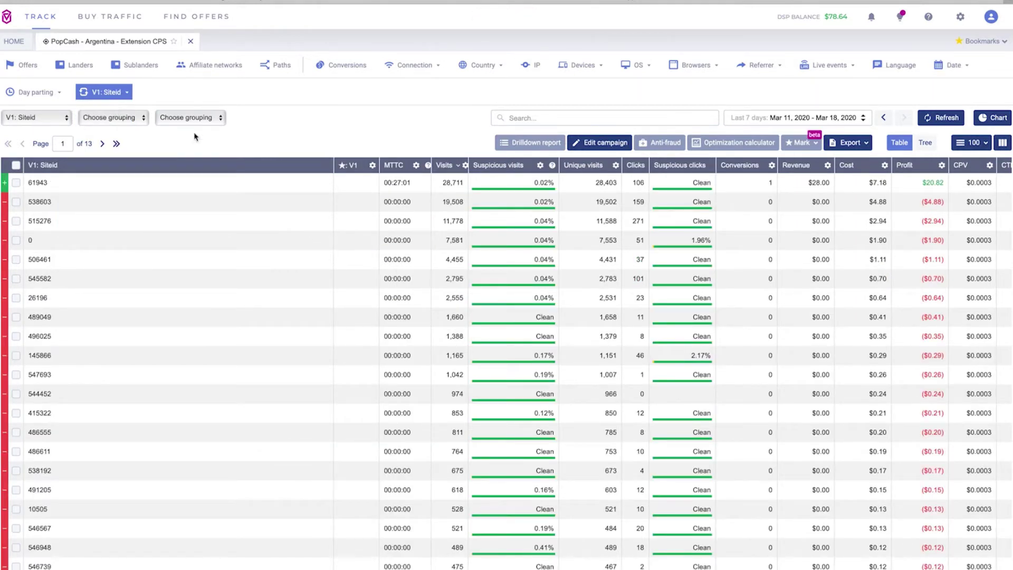
pyautogui.click(676, 166)
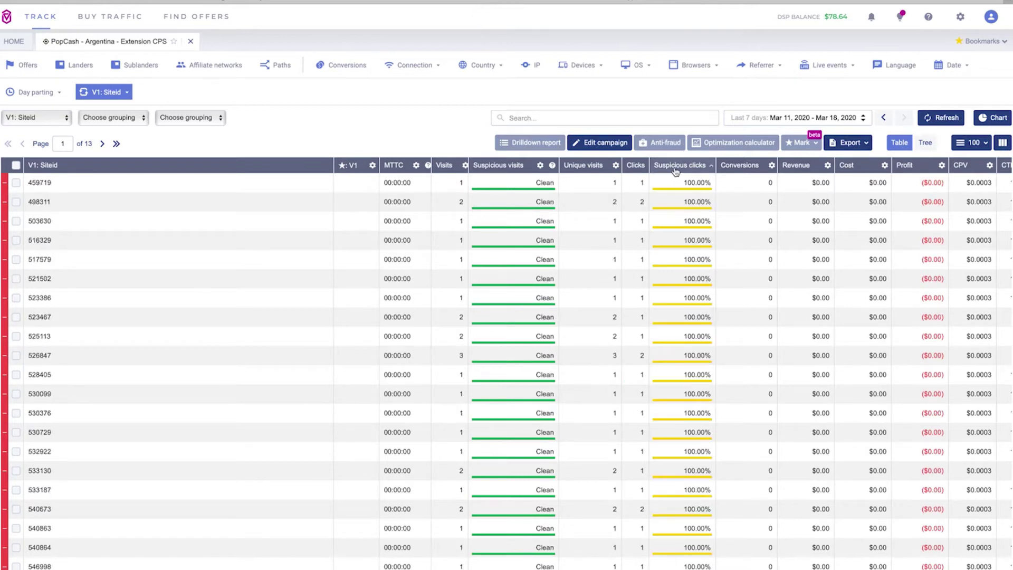
pyautogui.scroll(-5, 235, 238)
pyautogui.scroll(-2, 235, 239)
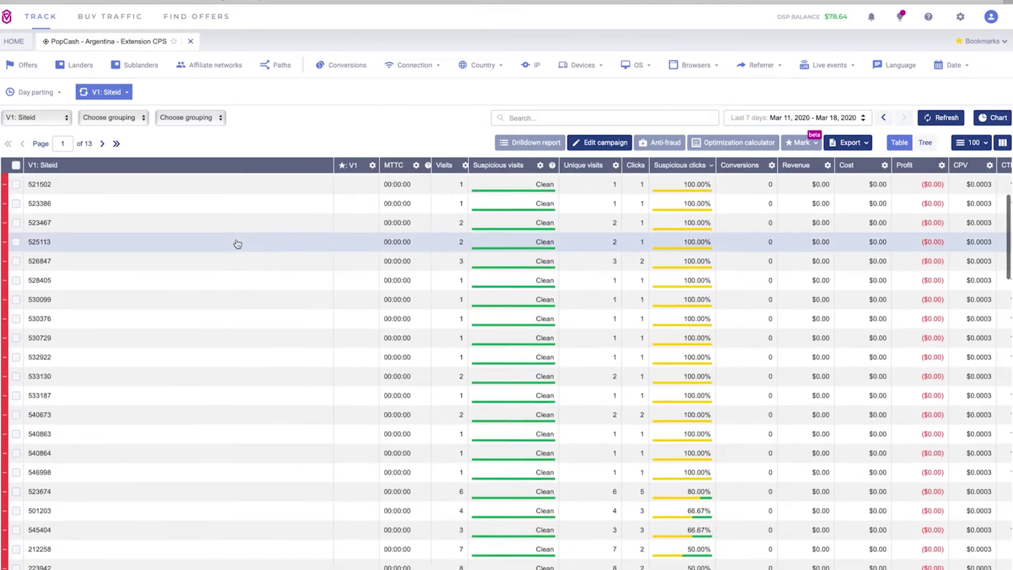
pyautogui.scroll(2, 242, 258)
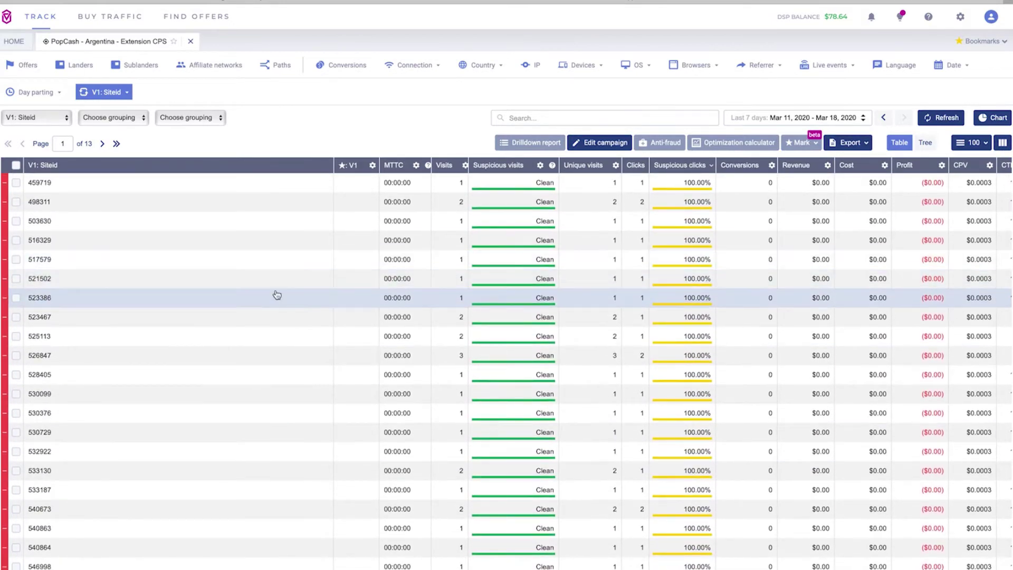
pyautogui.scroll(-3, 271, 301)
pyautogui.scroll(2, 271, 301)
pyautogui.scroll(-2, 271, 304)
pyautogui.scroll(2, 272, 311)
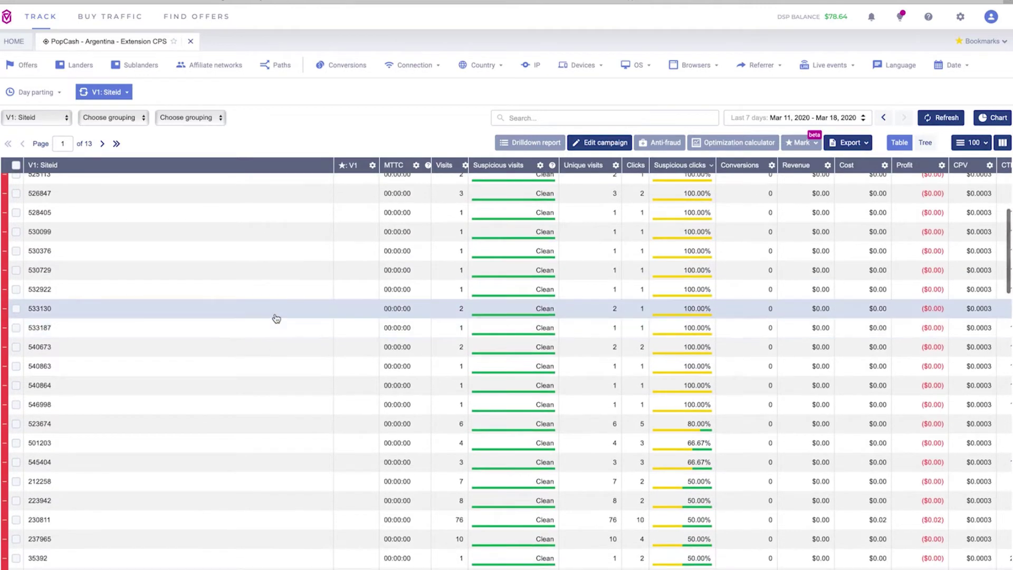
pyautogui.scroll(-5, 273, 309)
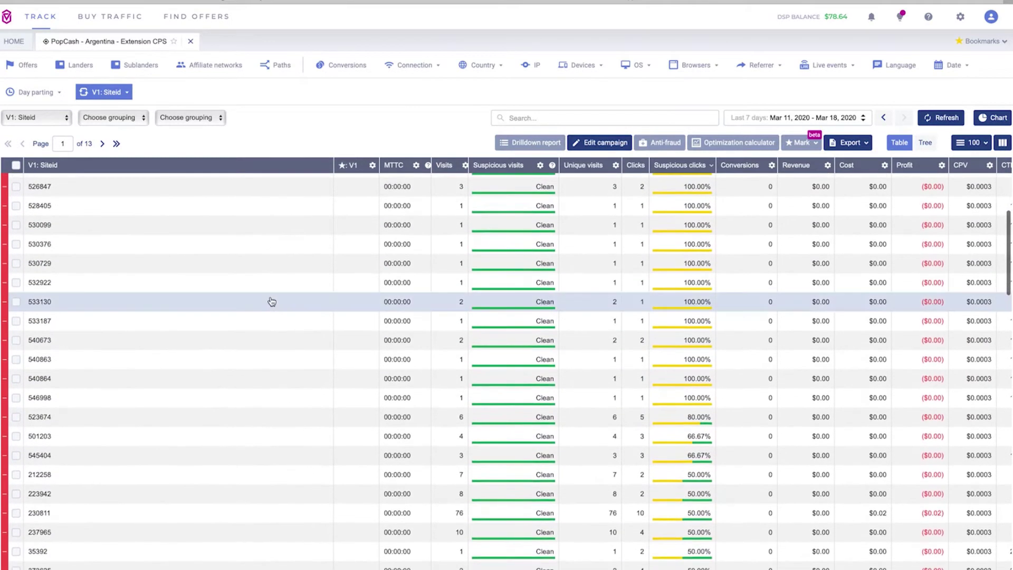
pyautogui.scroll(-3, 258, 348)
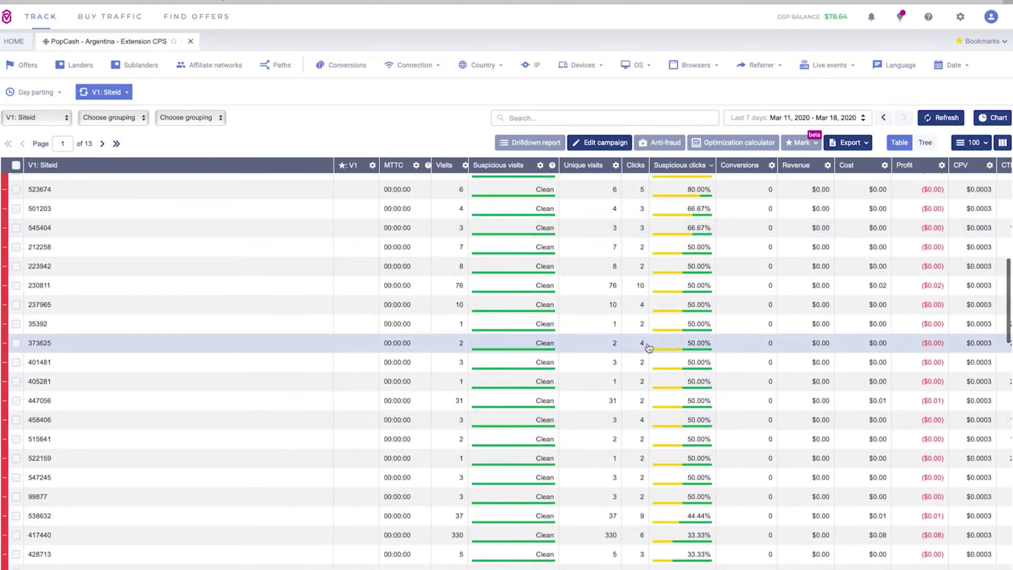
pyautogui.scroll(-4, 693, 348)
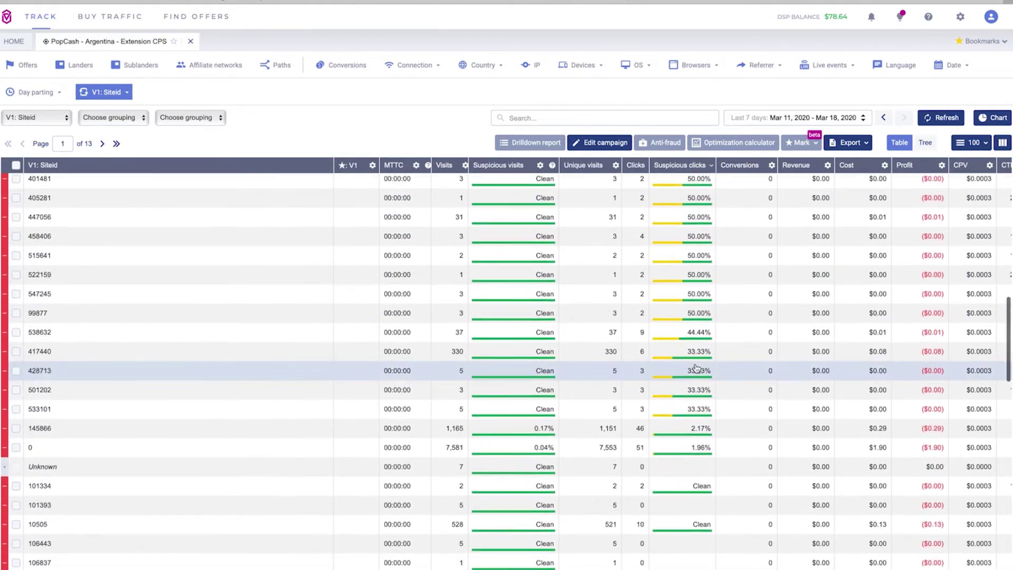
pyautogui.scroll(-9, 692, 367)
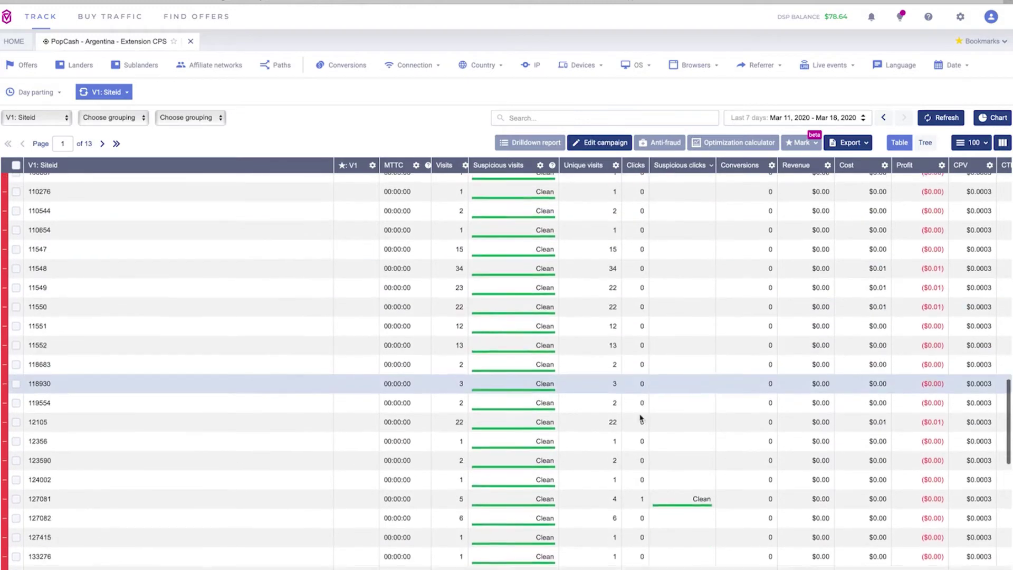
pyautogui.scroll(10, 651, 411)
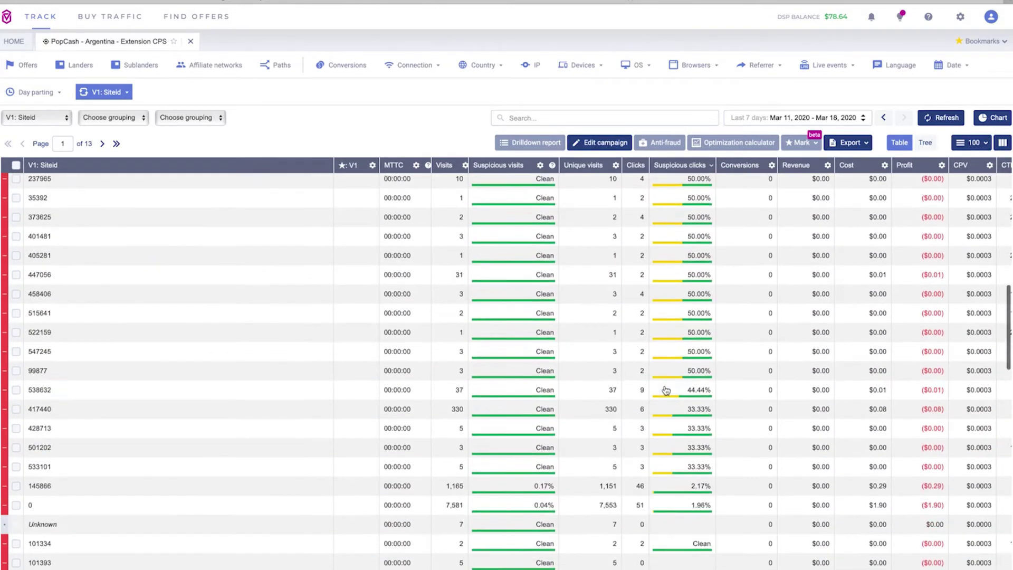
pyautogui.scroll(9, 318, 338)
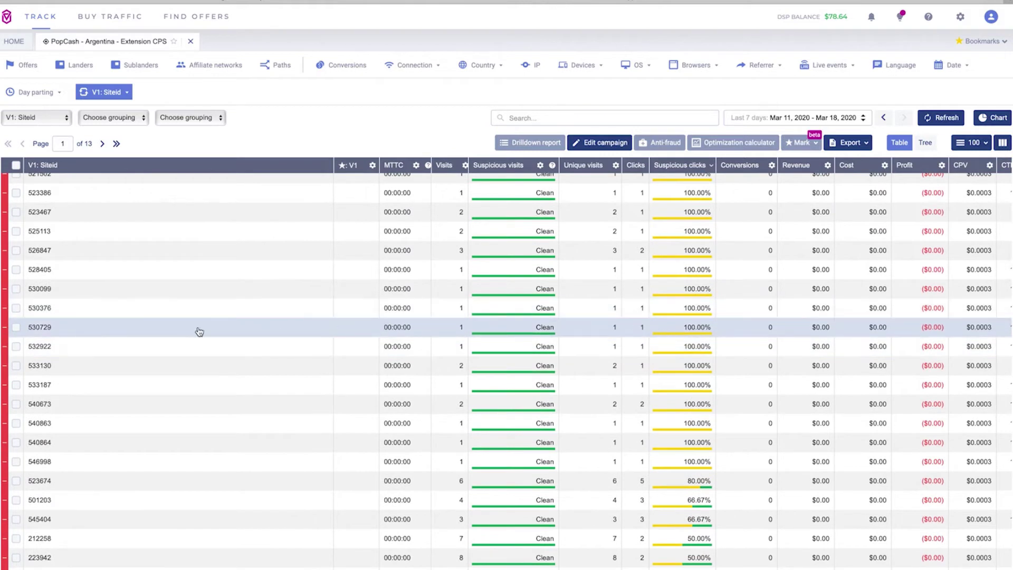
# Step: Tick high-suspicious-click sites 530729 (100%) and 230811 in the Siteid report
pyautogui.click(424, 334)
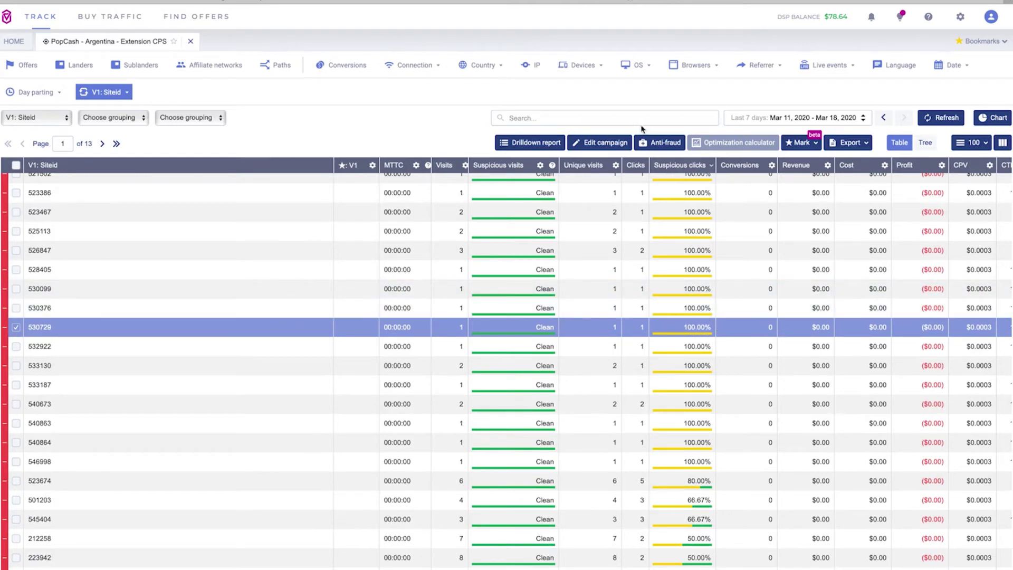
pyautogui.scroll(-4, 621, 344)
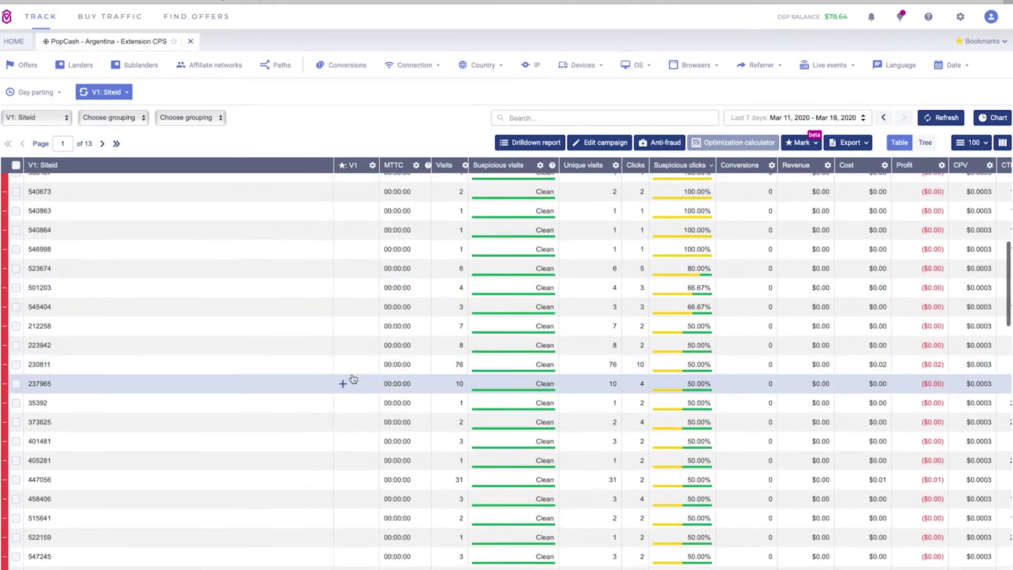
pyautogui.click(298, 368)
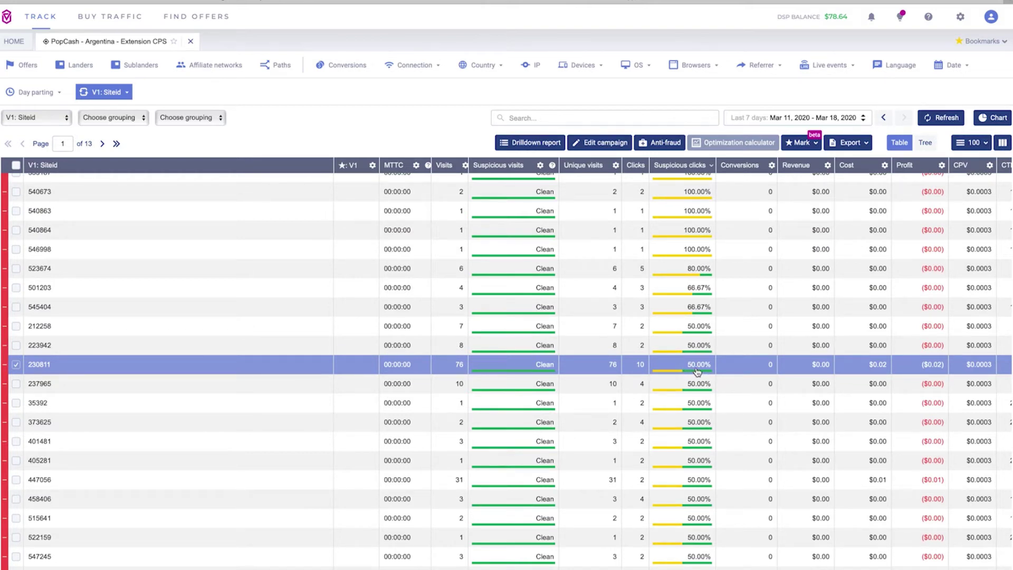
pyautogui.scroll(-2, 385, 294)
pyautogui.scroll(5, 378, 296)
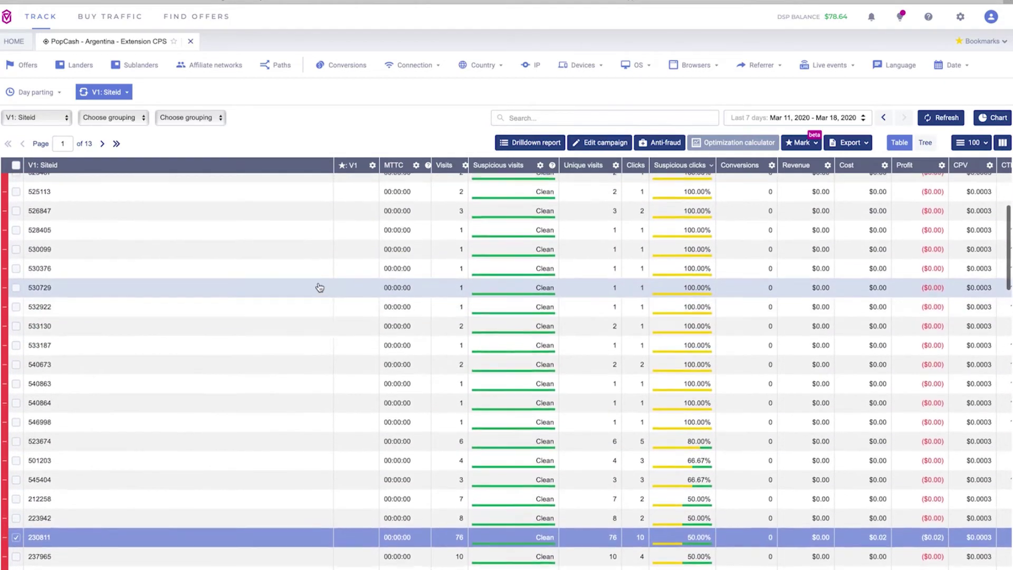
pyautogui.scroll(4, 320, 287)
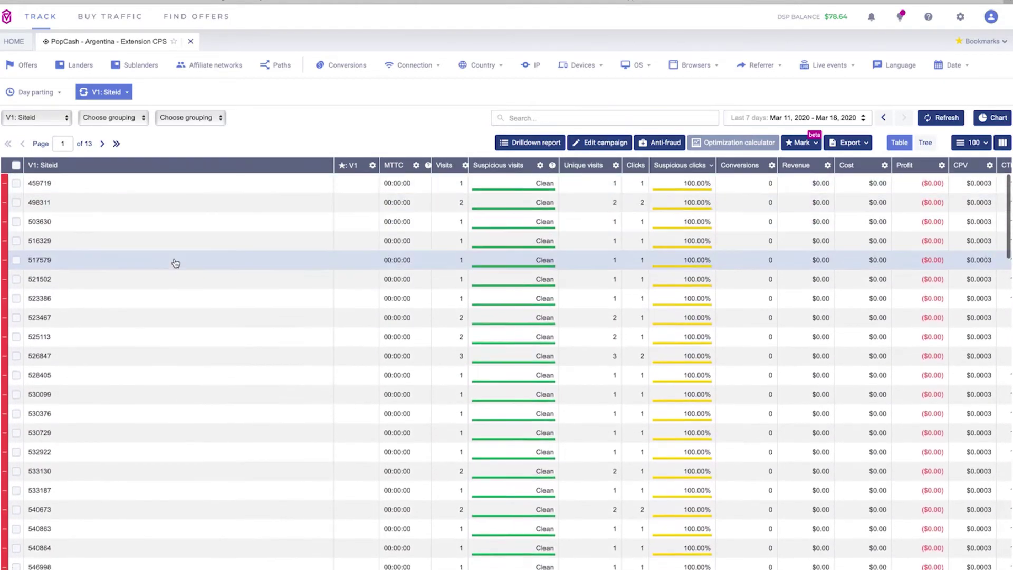
pyautogui.scroll(-3, 190, 272)
pyautogui.scroll(-2, 231, 294)
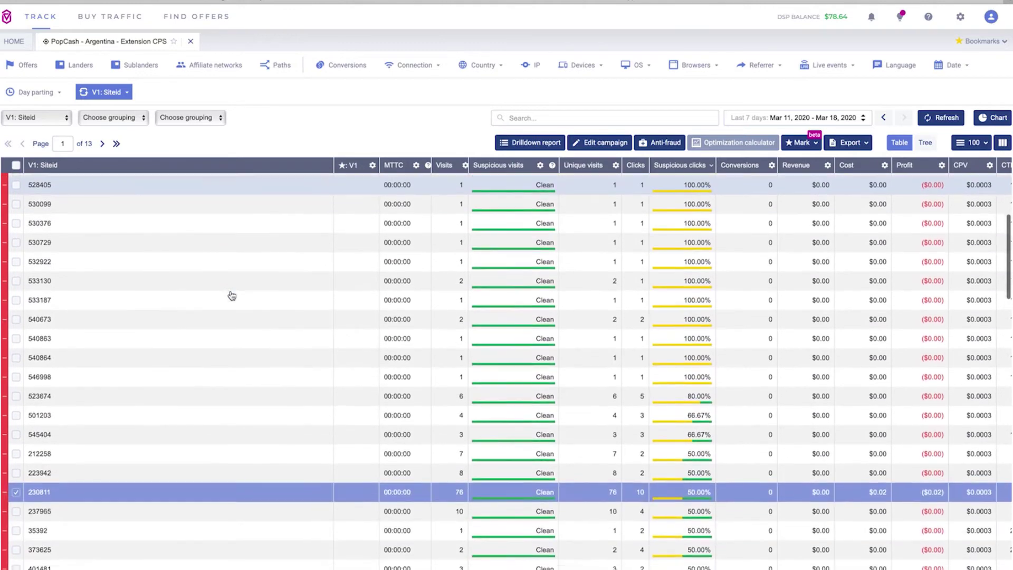
pyautogui.scroll(-3, 232, 295)
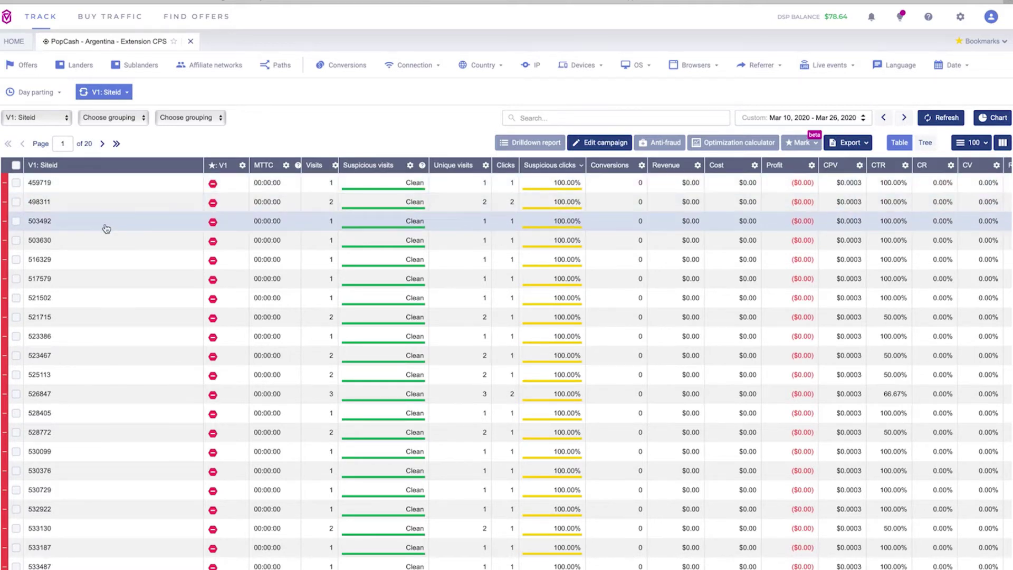
# Step: Bring up the list of variables to regroup the report by
pyautogui.click(104, 92)
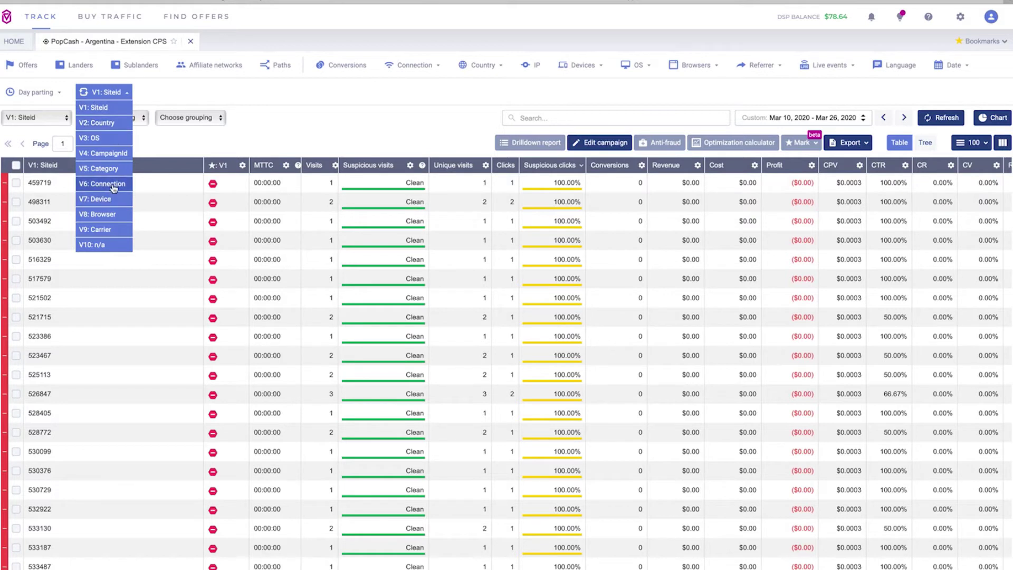
# Step: Select sites 498311, 503630 and 503492 and bring up their marking options
pyautogui.click(248, 152)
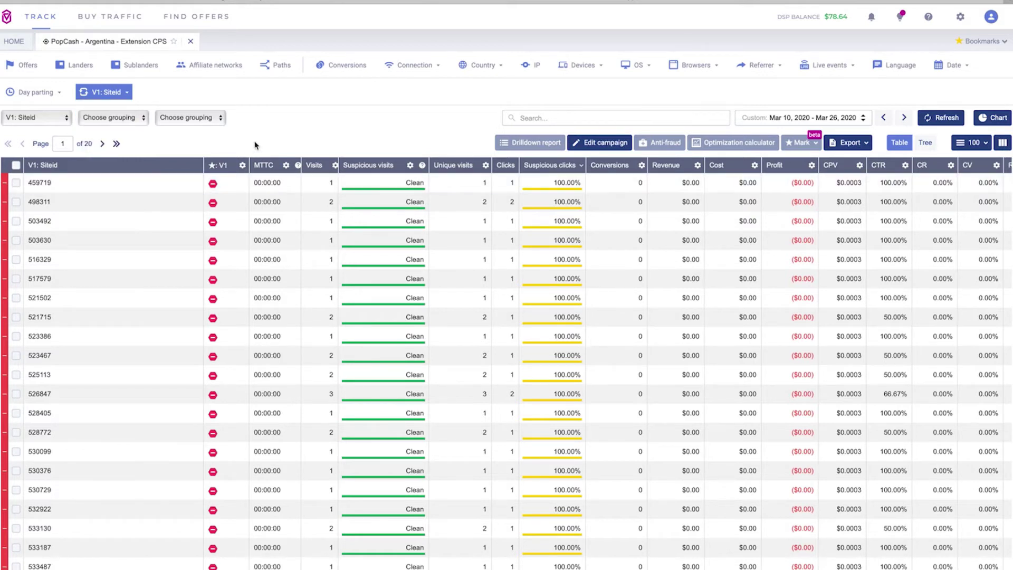
pyautogui.click(127, 207)
pyautogui.click(127, 227)
pyautogui.click(98, 243)
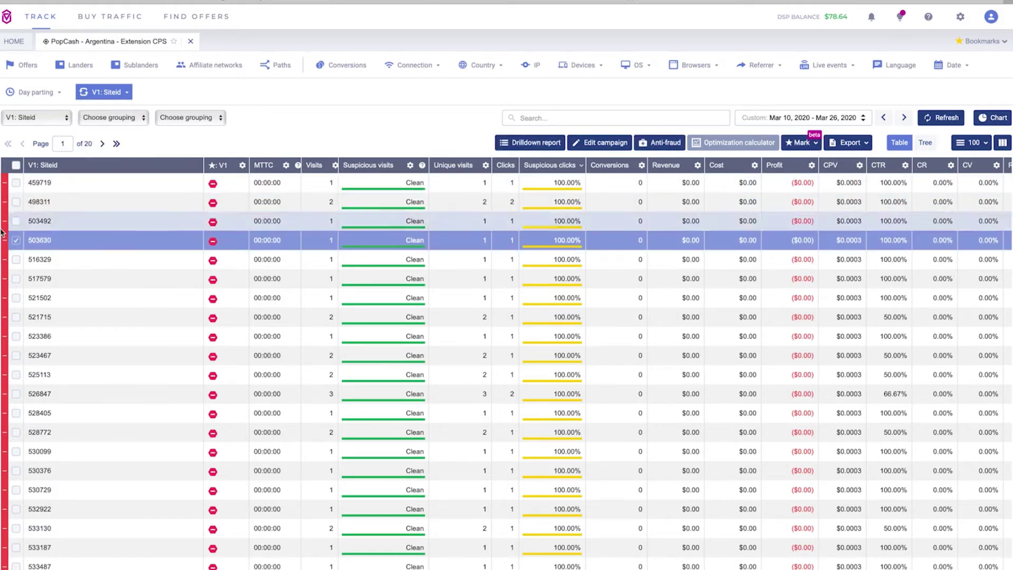
pyautogui.click(16, 221)
pyautogui.click(16, 202)
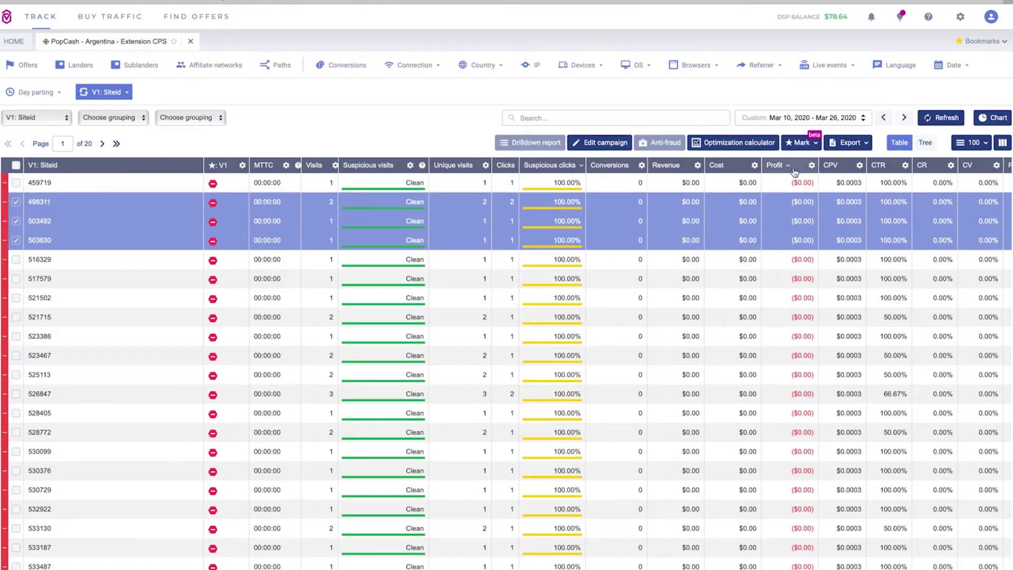
pyautogui.click(804, 149)
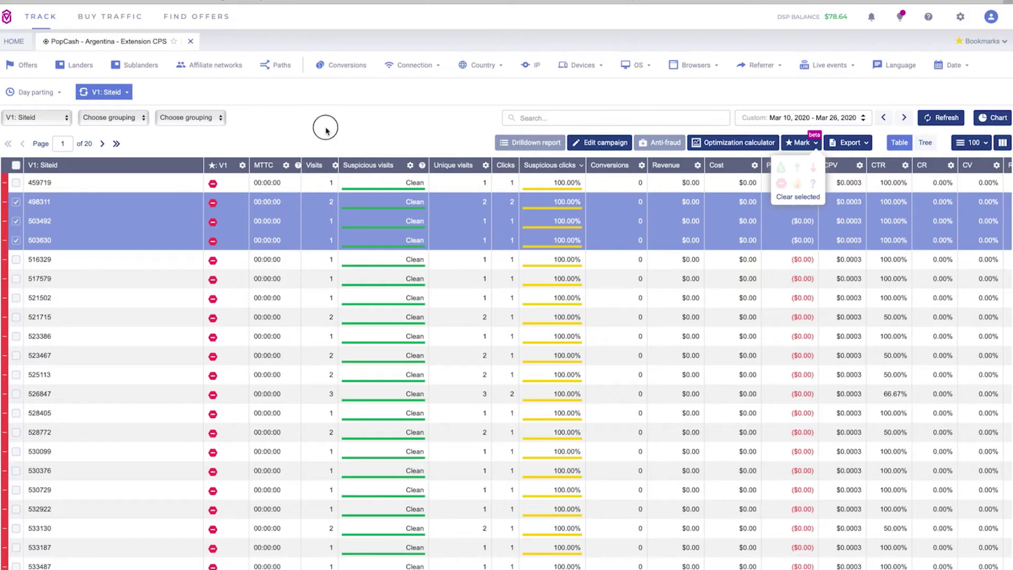
# Step: Clear the block mark from site 459719 alone
pyautogui.click(28, 186)
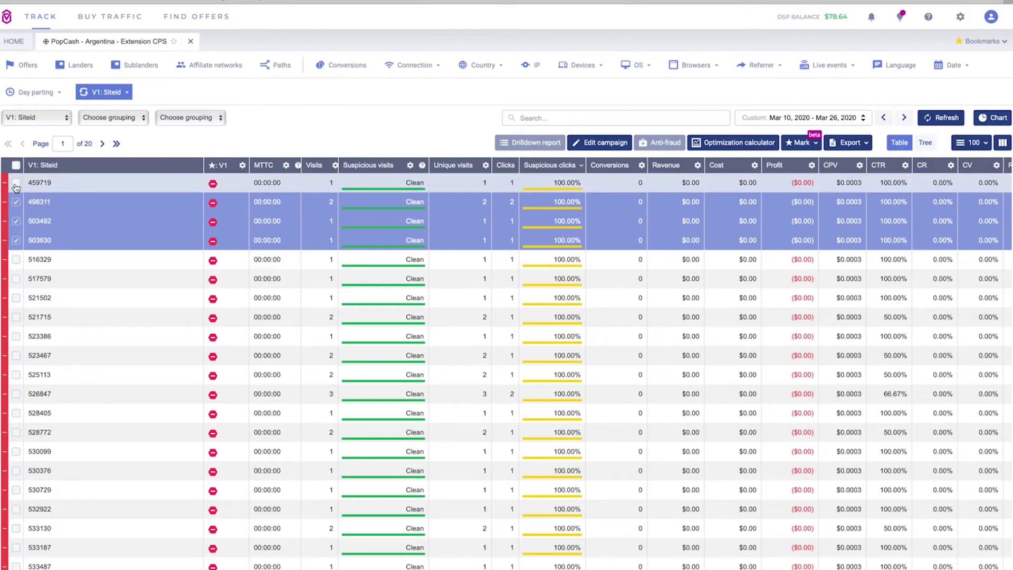
pyautogui.click(90, 185)
pyautogui.click(227, 185)
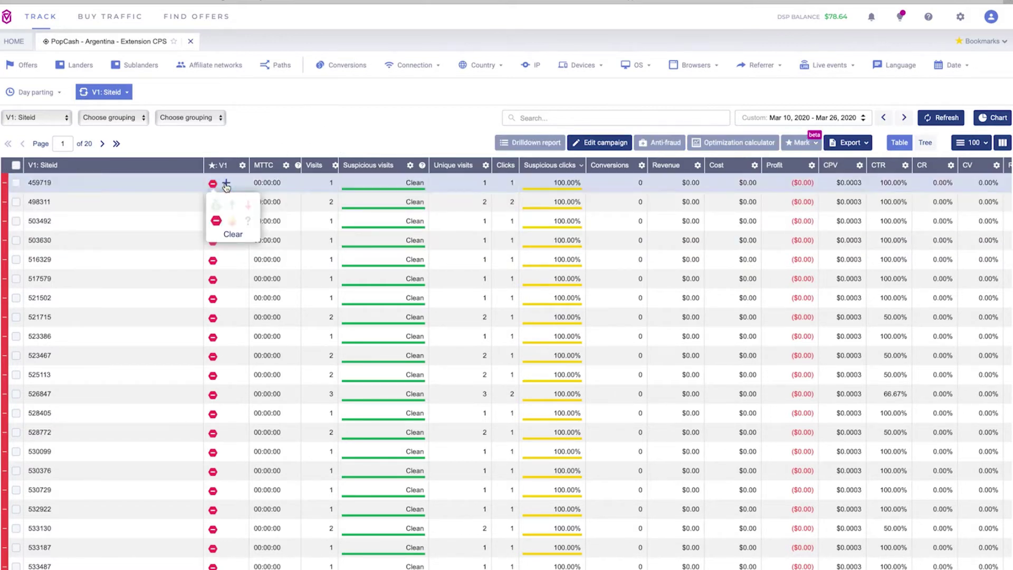
pyautogui.click(232, 233)
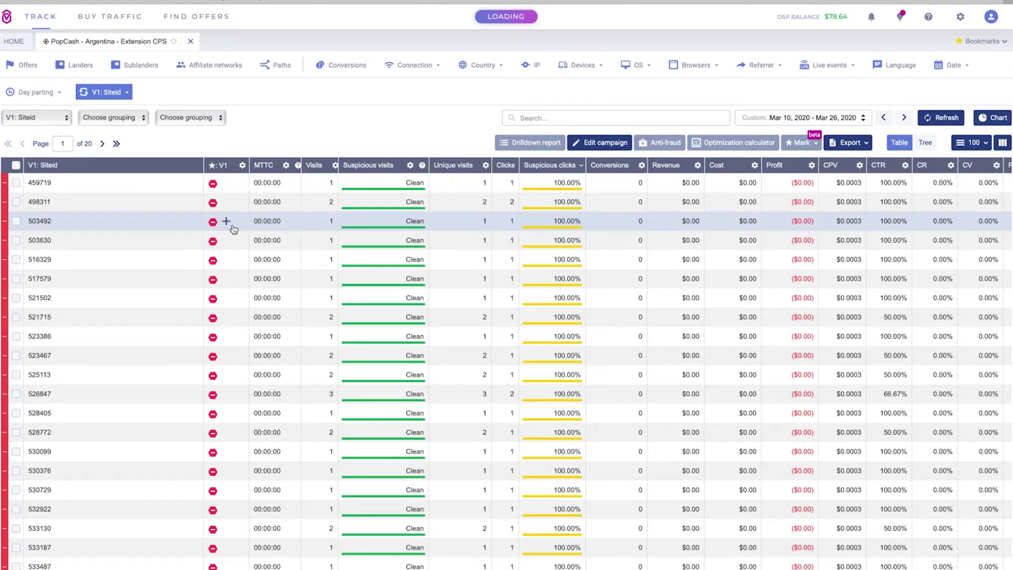
pyautogui.click(127, 184)
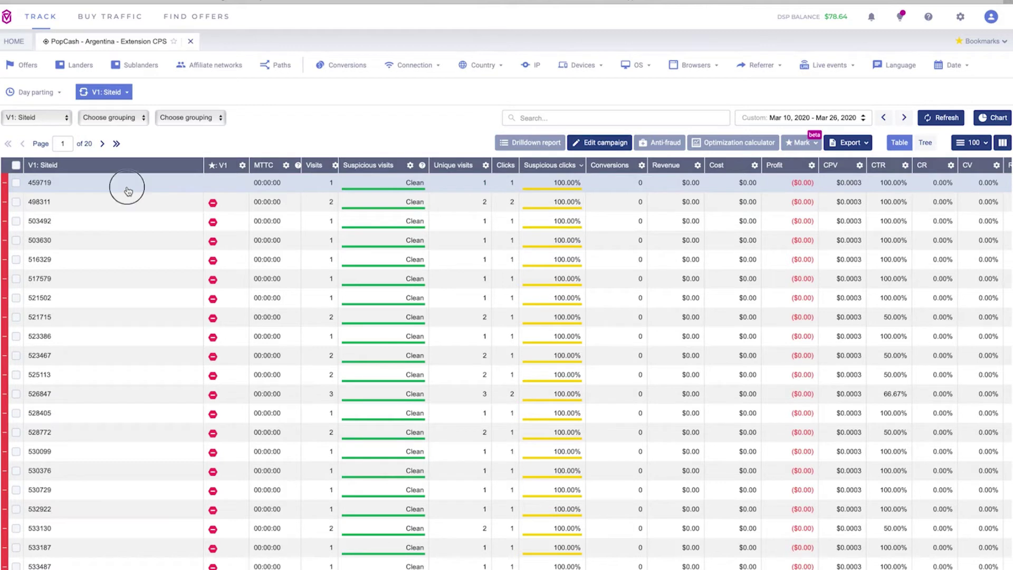
pyautogui.click(213, 183)
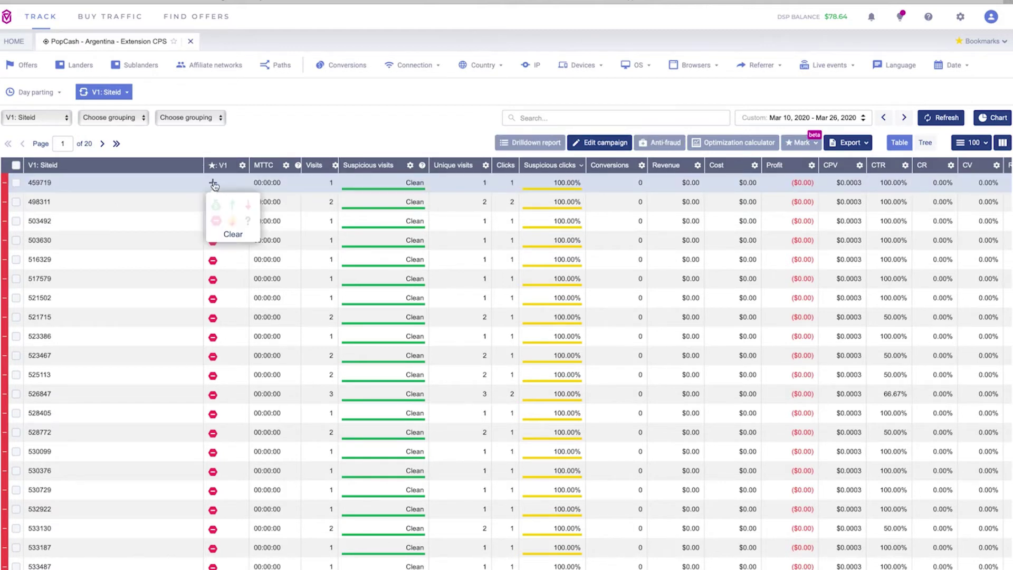
# Step: Put the block mark back on site 459719 and review the updated Siteid report
pyautogui.click(249, 221)
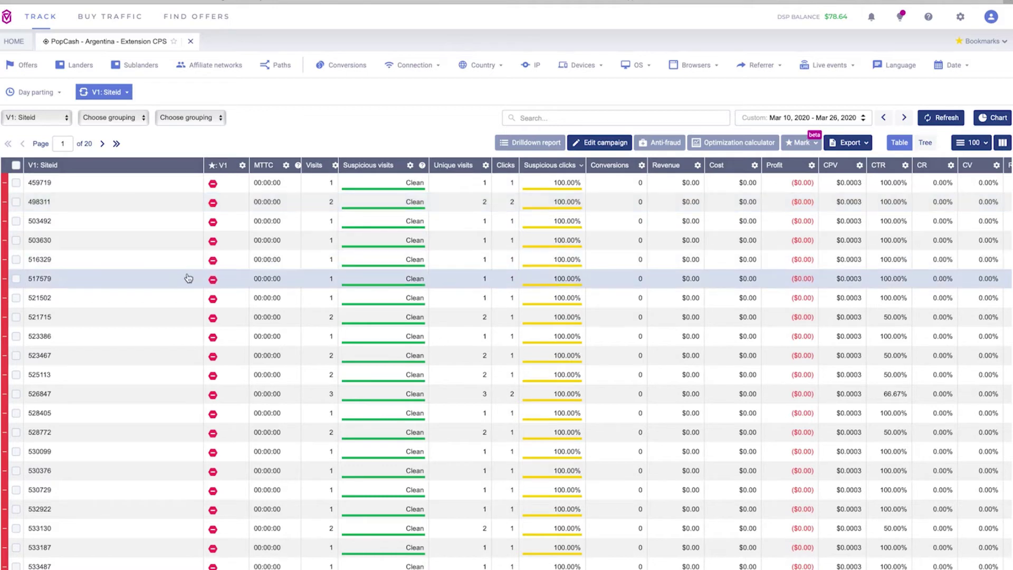
pyautogui.scroll(-2, 189, 278)
pyautogui.scroll(2, 188, 278)
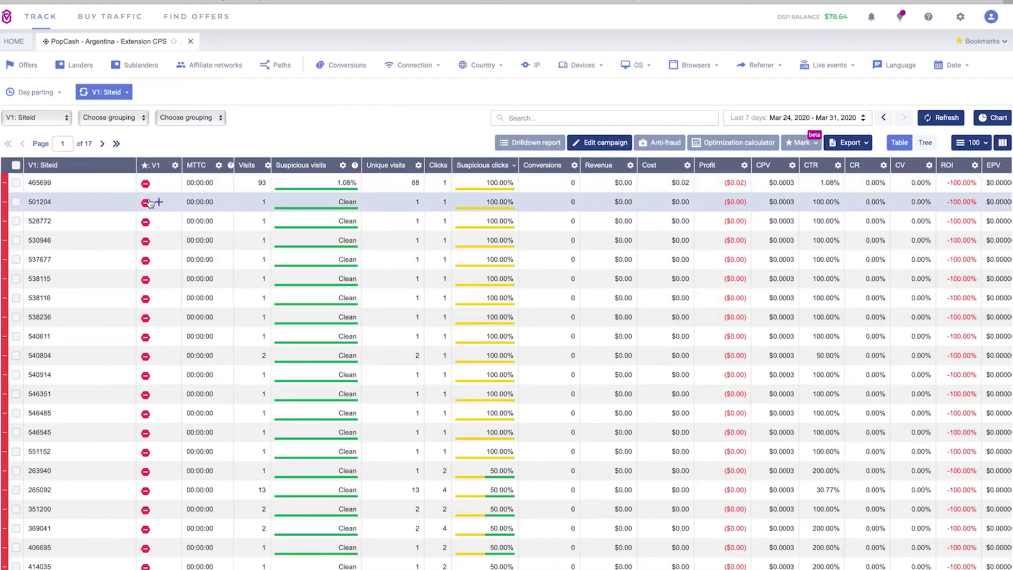
# Step: Tick site 465699, then select every site row in the Mar 24–31 report
pyautogui.click(16, 182)
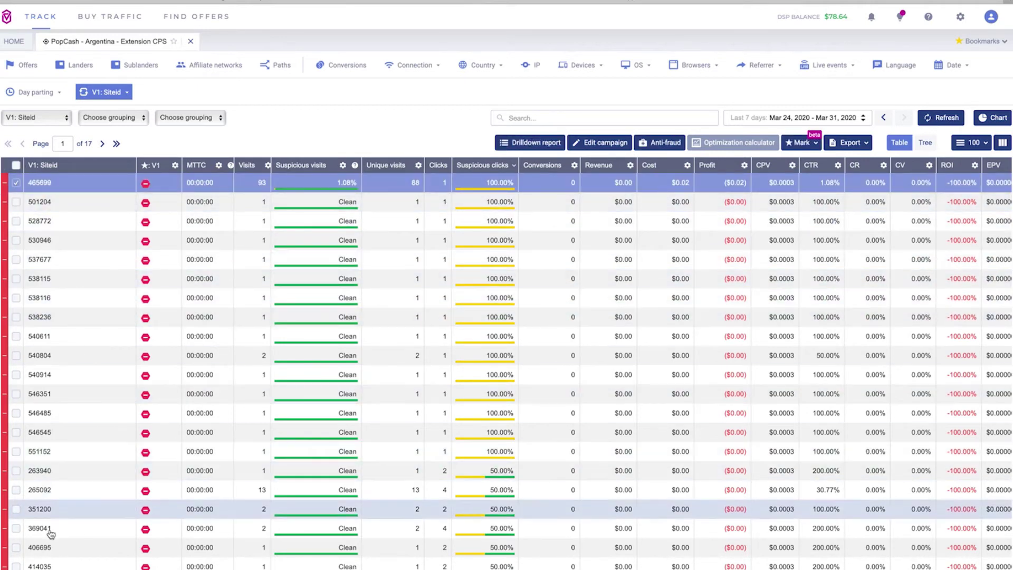
pyautogui.keyDown('shift'); pyautogui.click(15, 566); pyautogui.keyUp('shift')
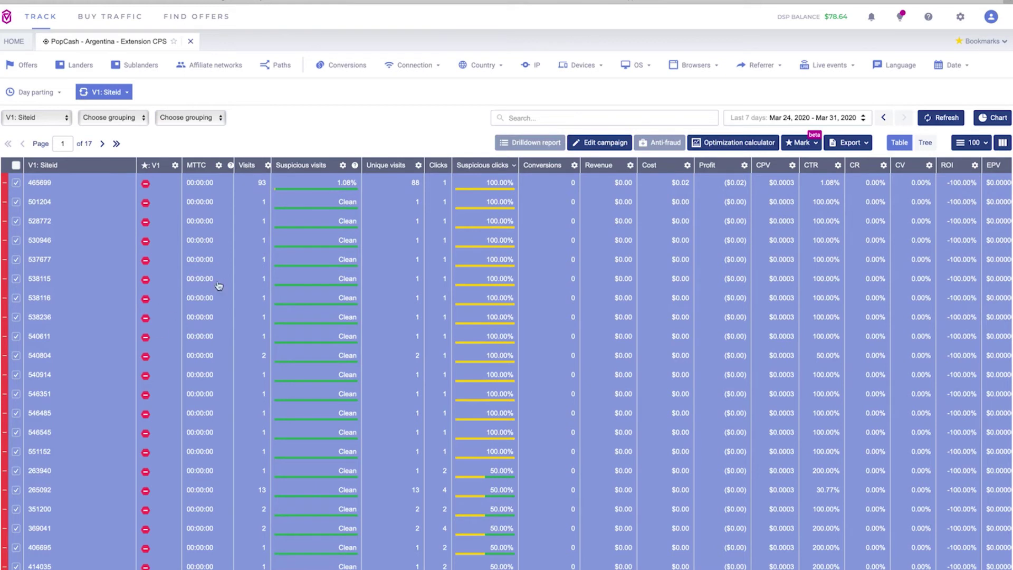
# Step: Download the report as a CSV containing only the V1: Siteid column
pyautogui.click(861, 146)
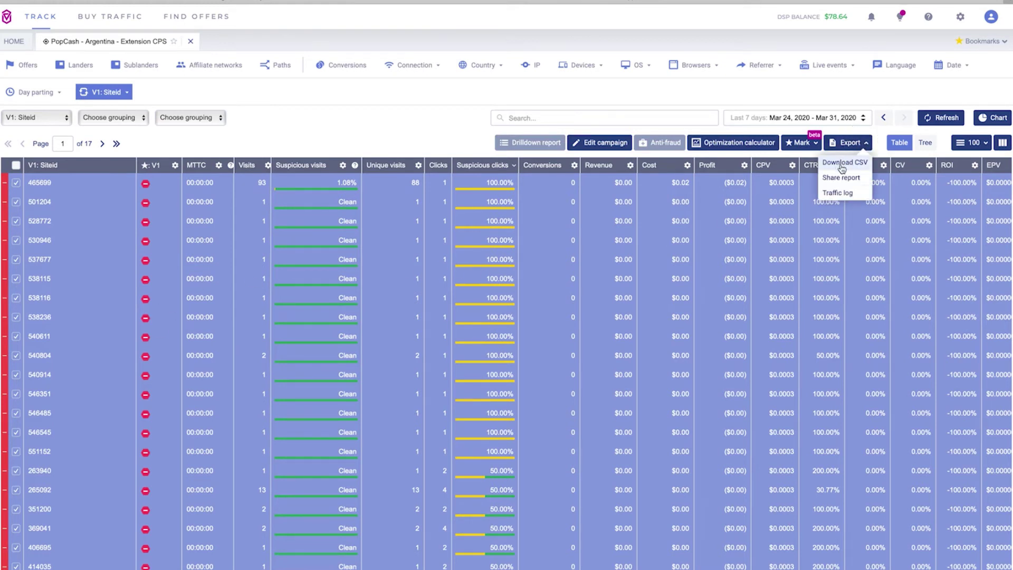
pyautogui.click(842, 167)
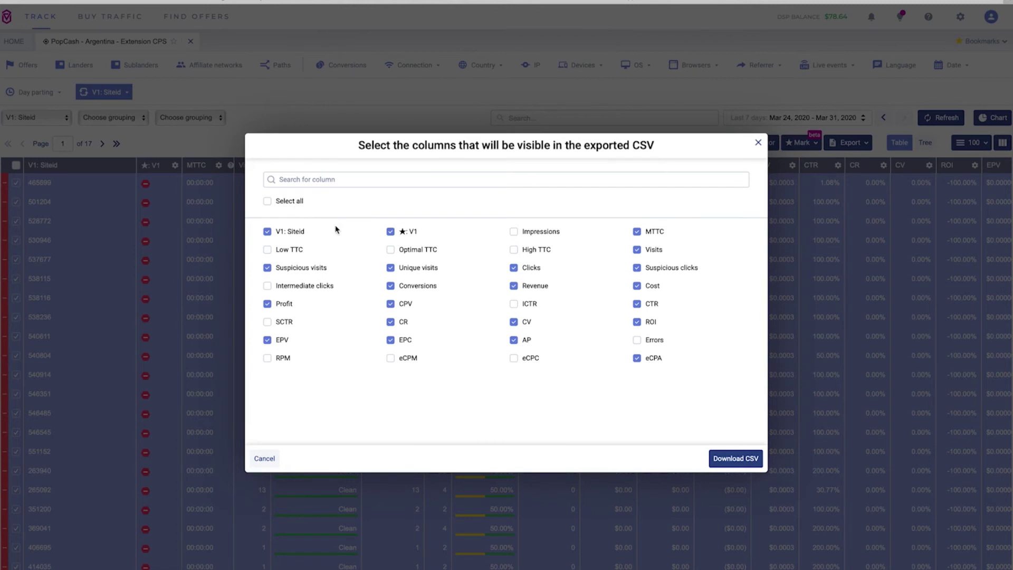
pyautogui.click(267, 202)
pyautogui.click(268, 201)
pyautogui.click(267, 232)
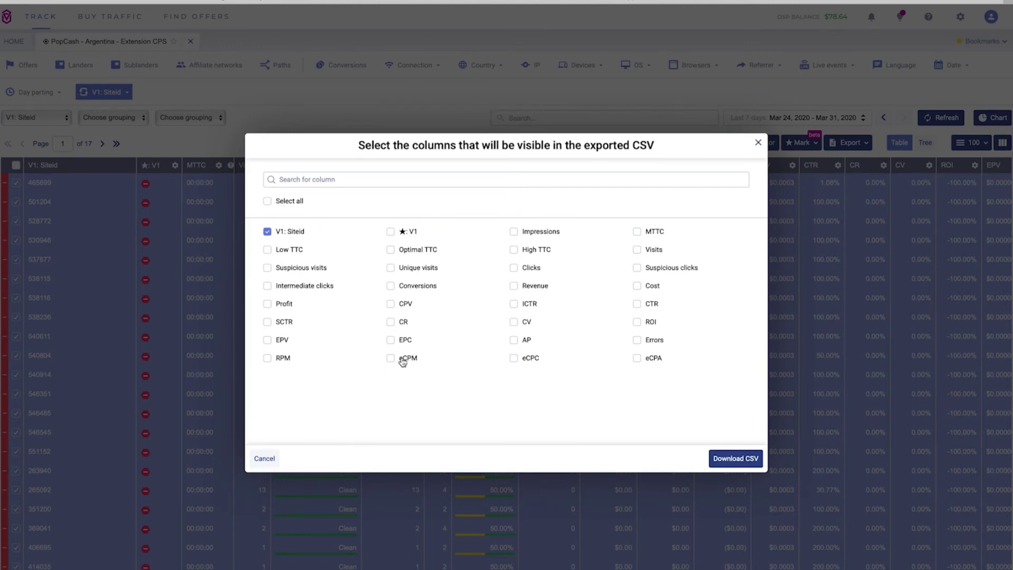
pyautogui.click(730, 459)
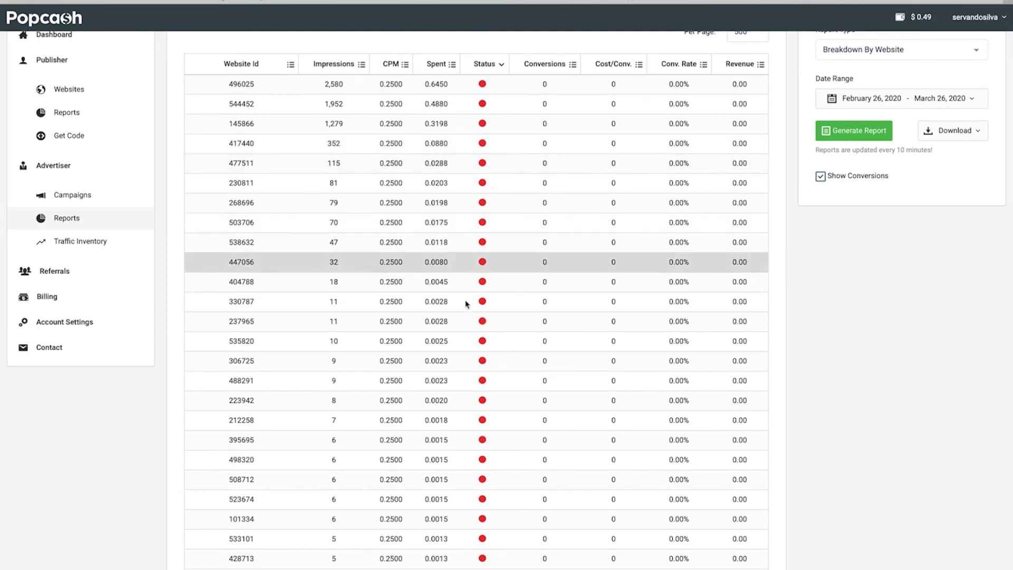
# Step: Scroll through PopCash's Website Id breakdown for Feb 26 – Mar 26, 2020, reviewing red-status sites
pyautogui.scroll(-1, 469, 295)
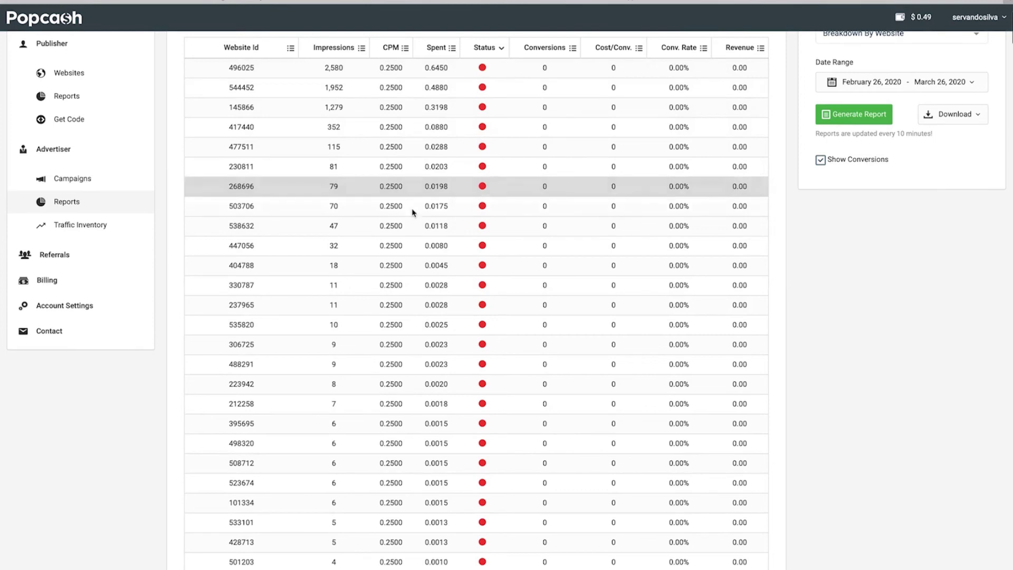
pyautogui.scroll(-2, 352, 338)
pyautogui.scroll(-15, 352, 337)
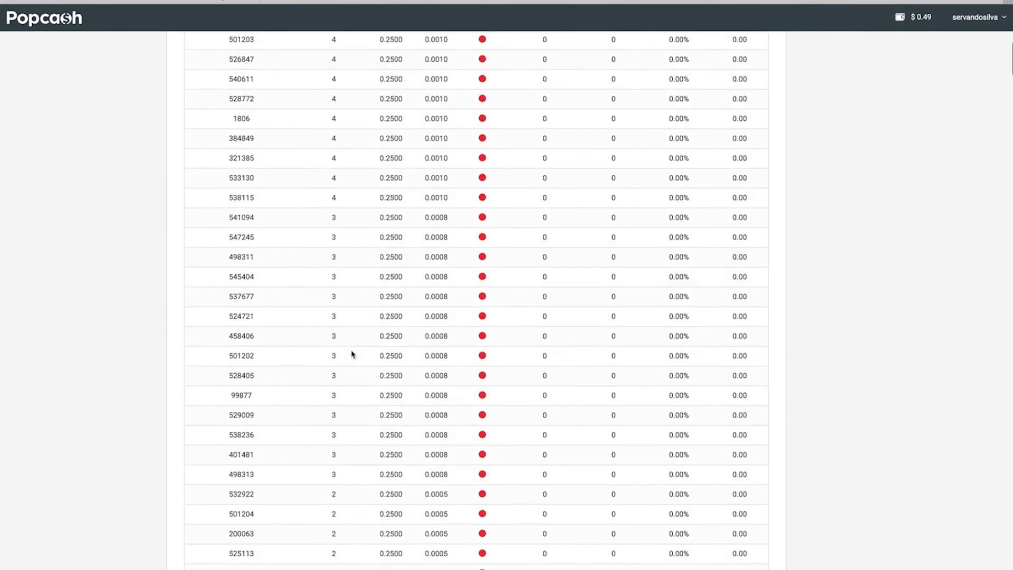
pyautogui.scroll(-8, 355, 390)
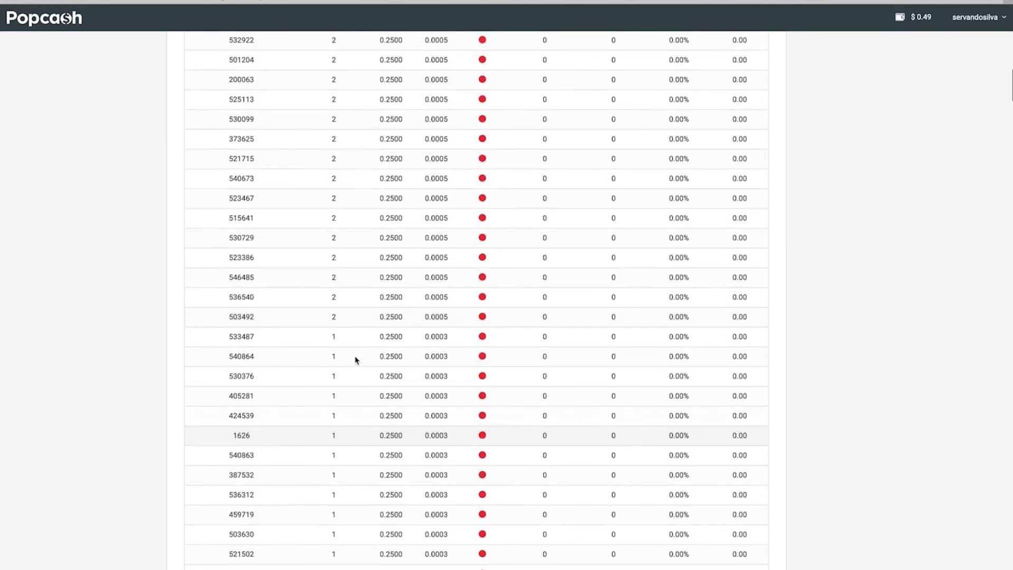
pyautogui.scroll(15, 359, 415)
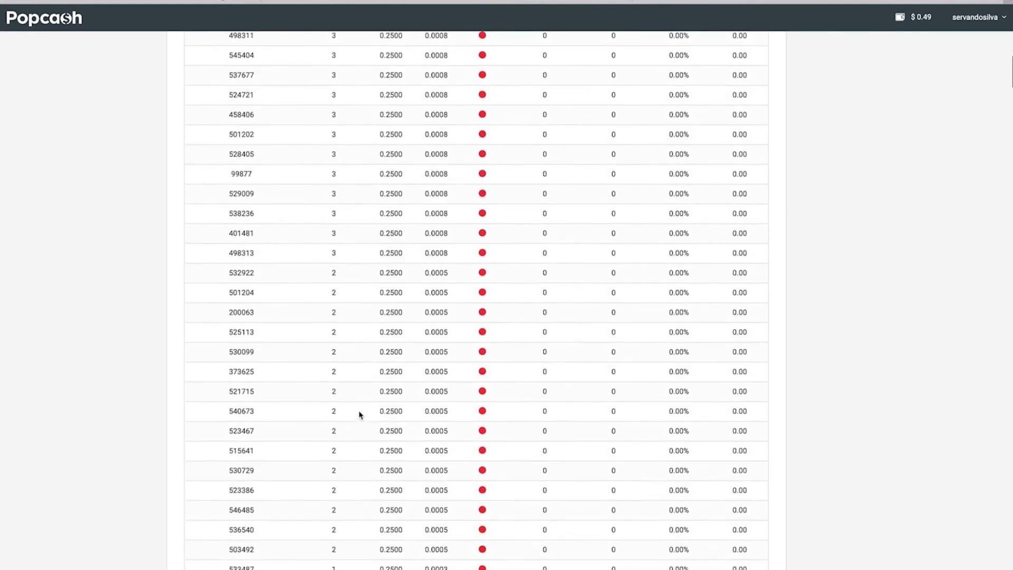
pyautogui.scroll(4, 553, 355)
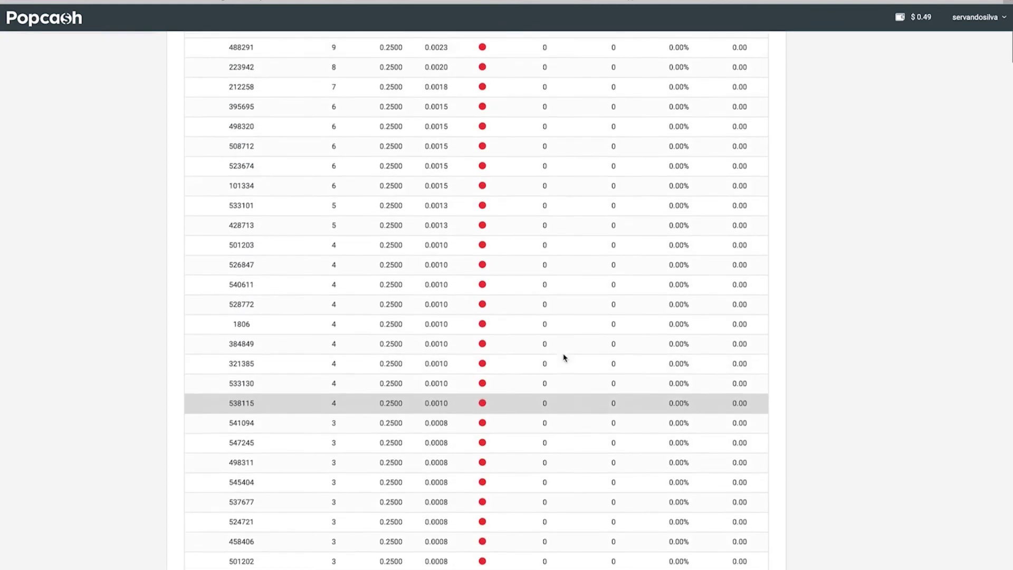
pyautogui.scroll(3, 563, 358)
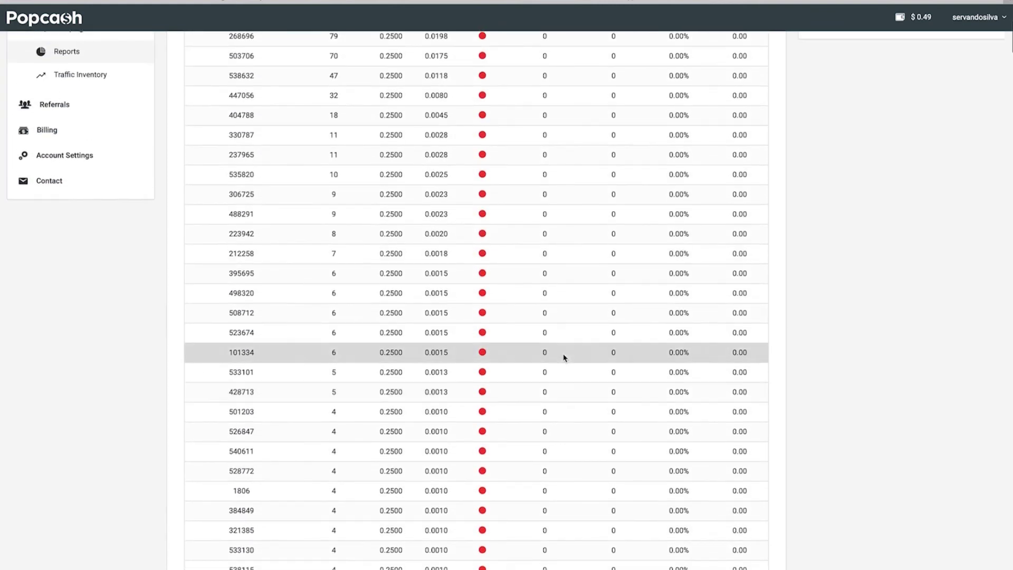
pyautogui.scroll(2, 563, 359)
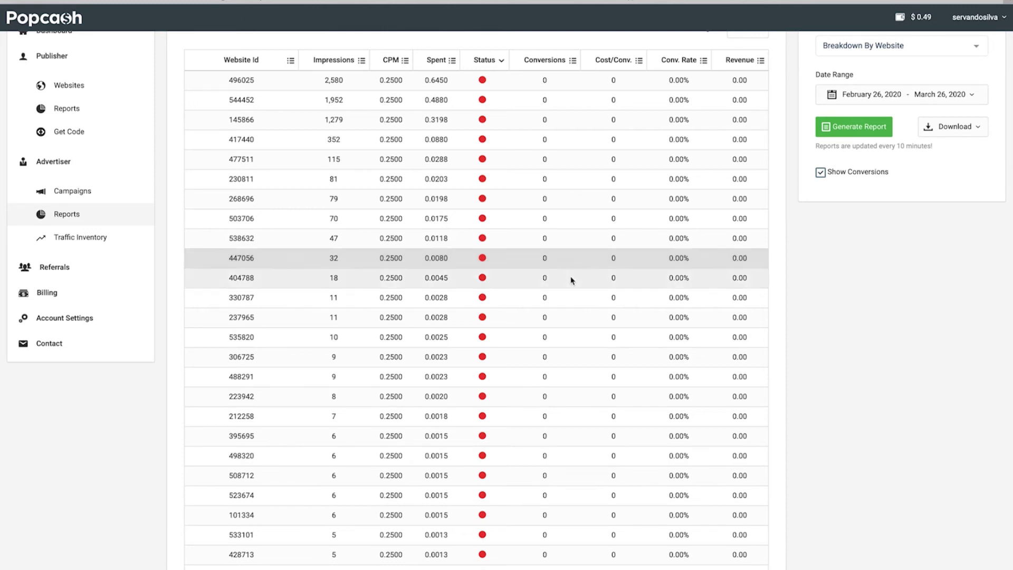
pyautogui.scroll(-5, 581, 281)
pyautogui.scroll(-4, 579, 283)
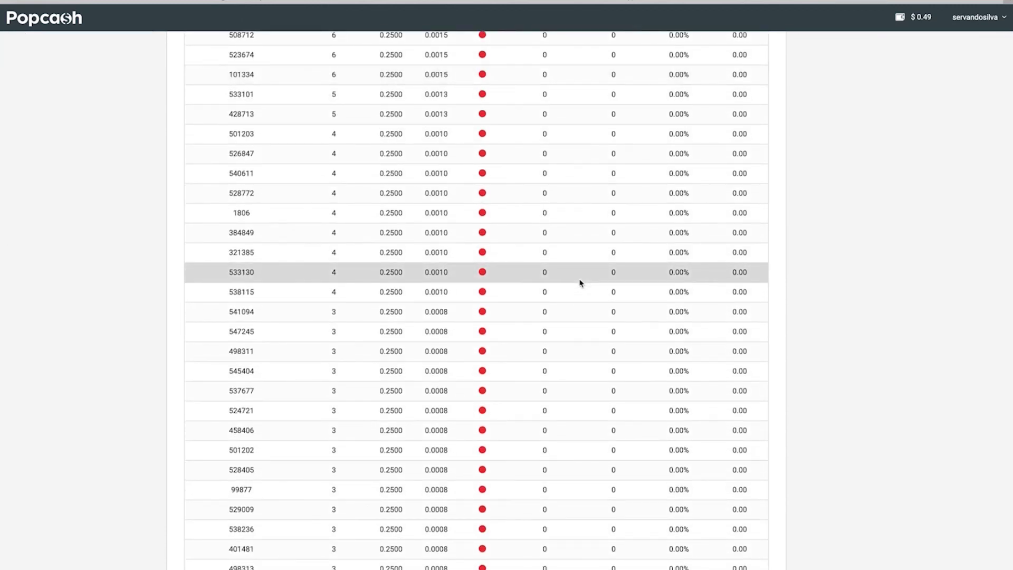
pyautogui.scroll(-3, 579, 282)
pyautogui.scroll(5, 579, 282)
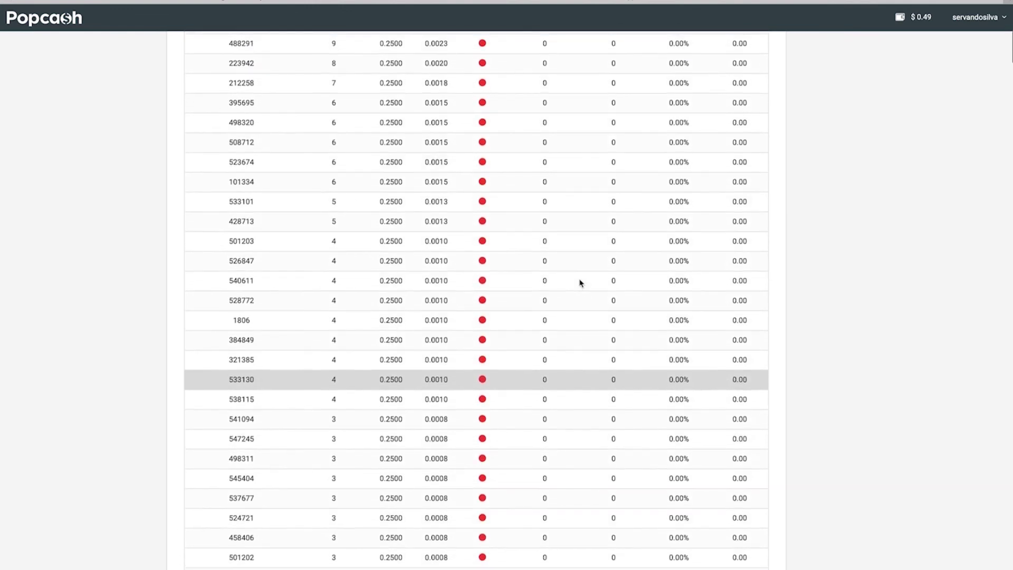
pyautogui.scroll(4, 579, 283)
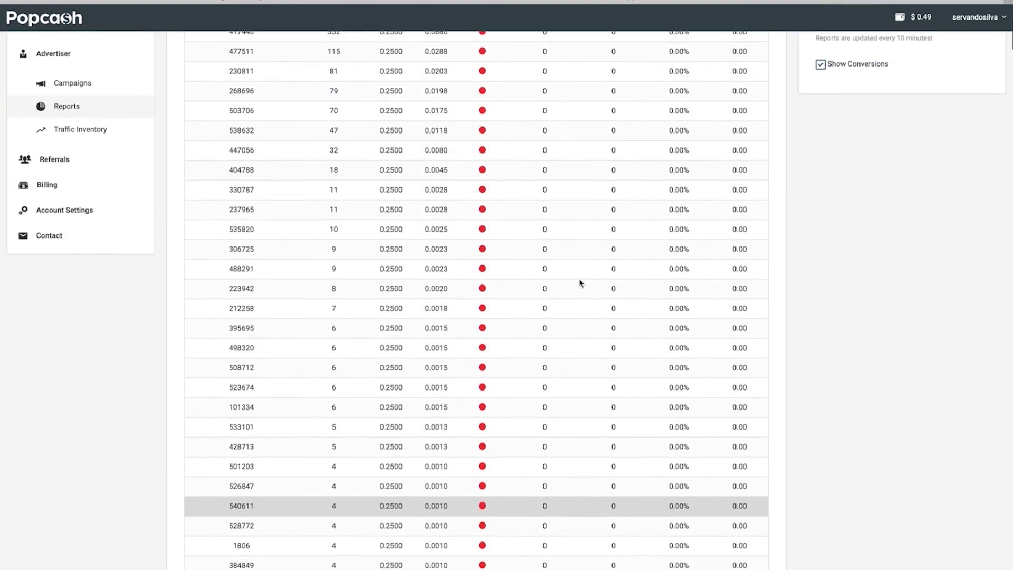
pyautogui.scroll(1, 579, 283)
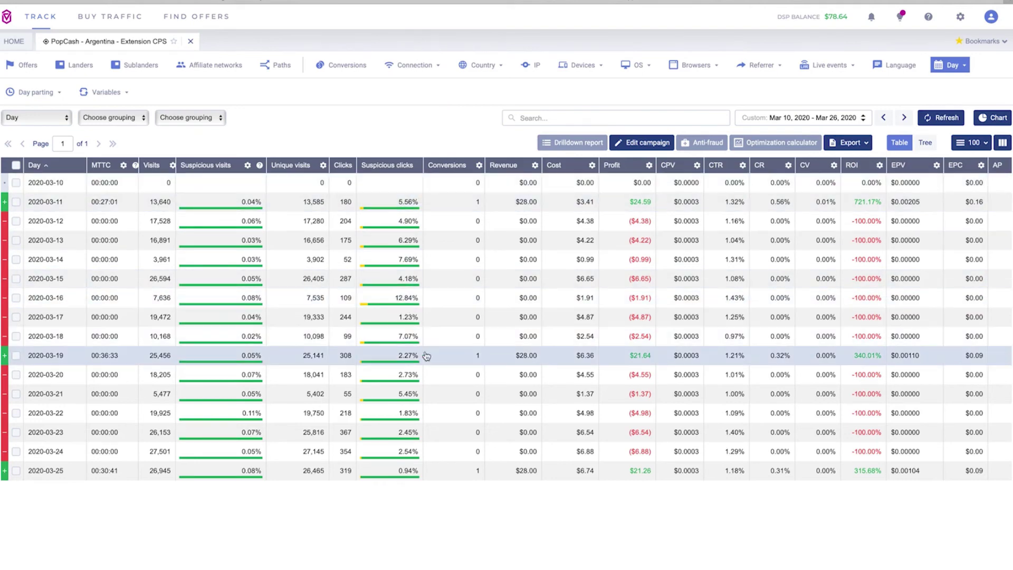
# Step: In the daily report, select 2020-03-16 (12.84% suspicious clicks), then 2020-03-17 instead
pyautogui.click(449, 305)
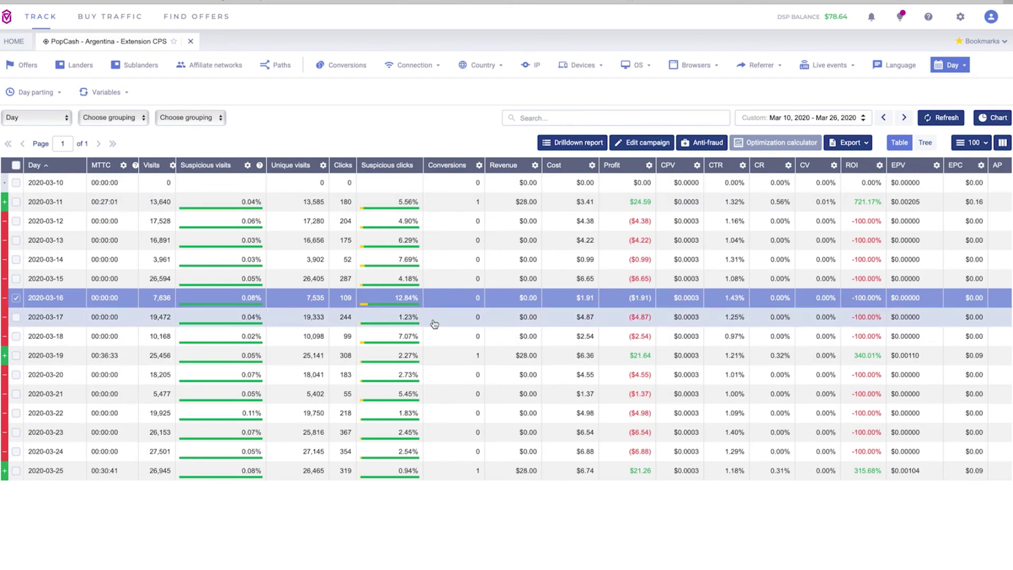
pyautogui.click(459, 323)
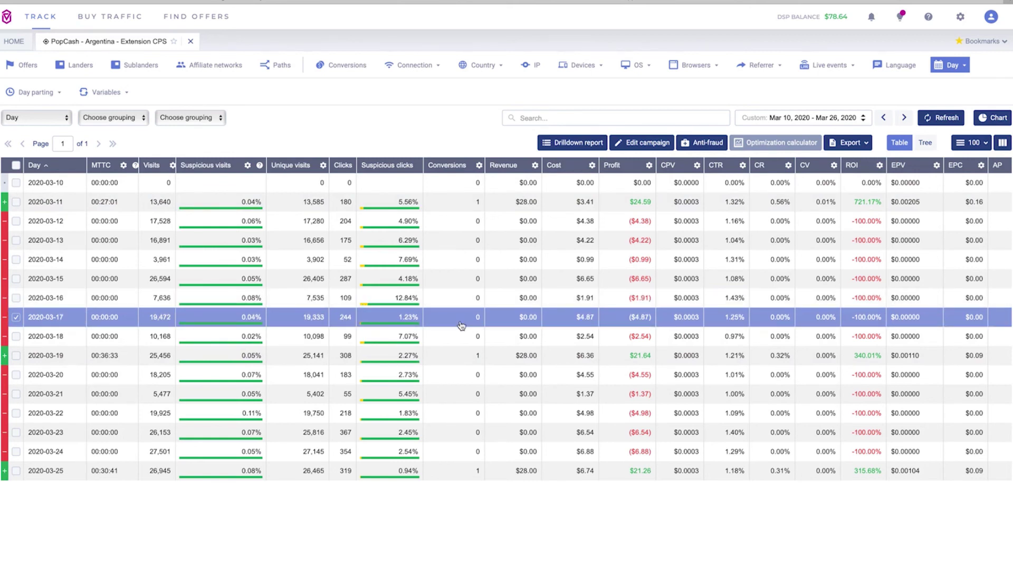